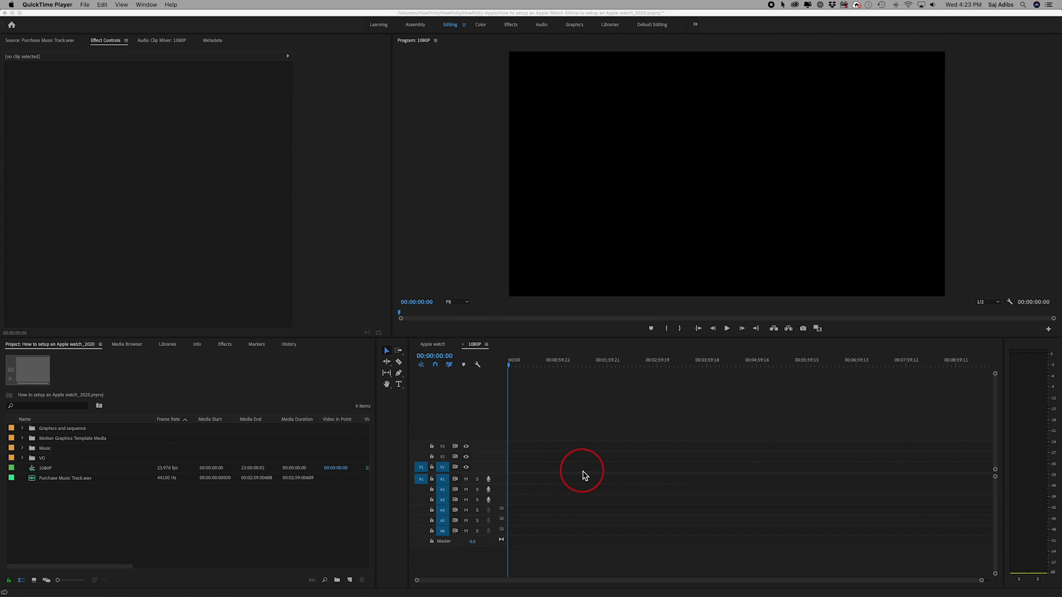
Step: Bring Premiere Pro forward and switch from the Apple watch sequence back to the empty 1080P sequence
left_click(437, 350)
left_click(433, 345)
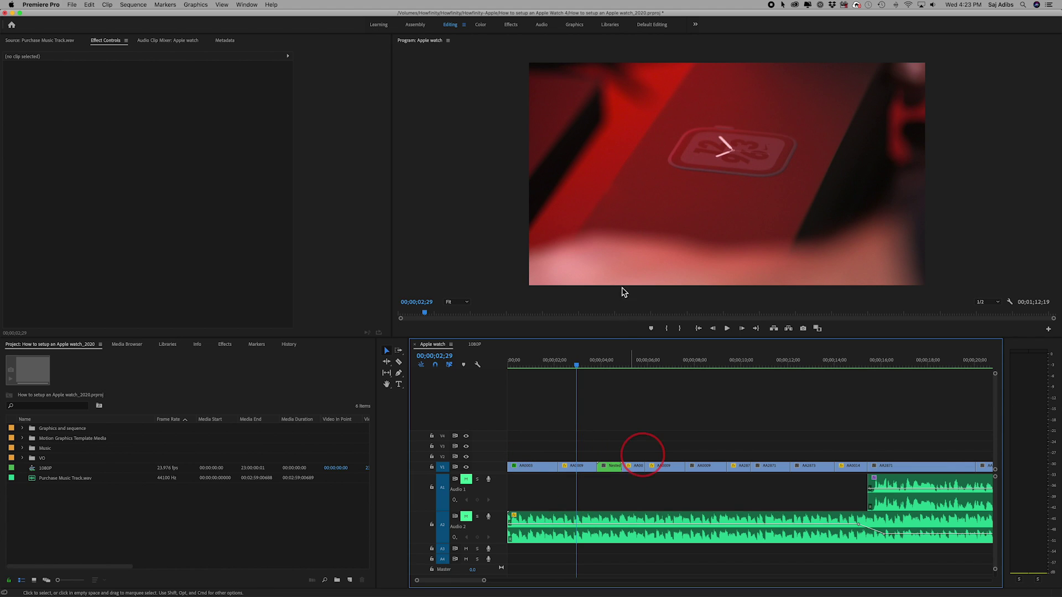
left_click(474, 345)
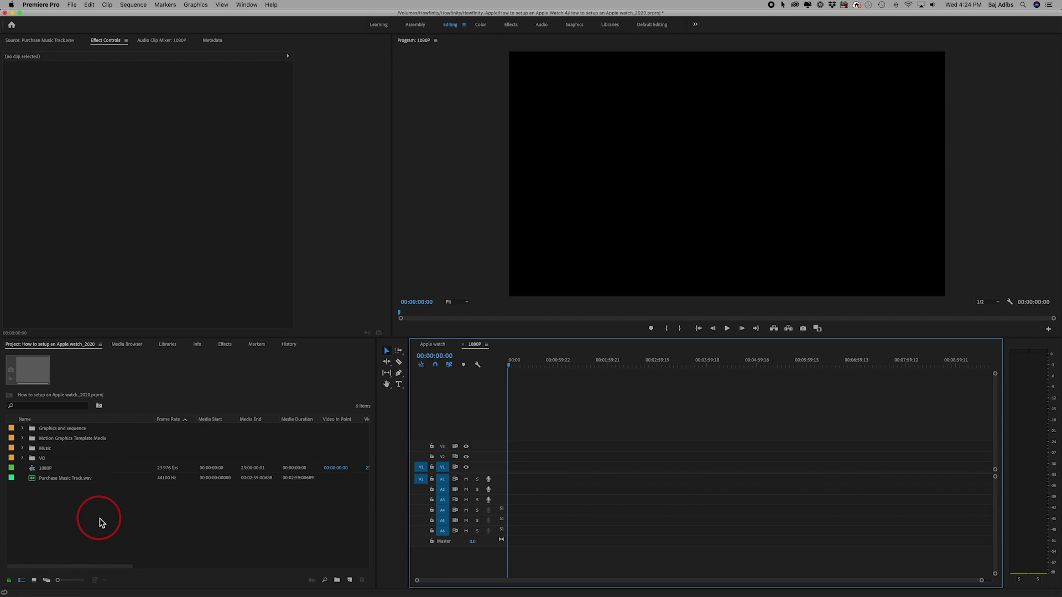
Step: Import photo-of-woman-wearing-turtleneck-top-2777898.jpg from Pictures into the project bin
left_click(140, 532)
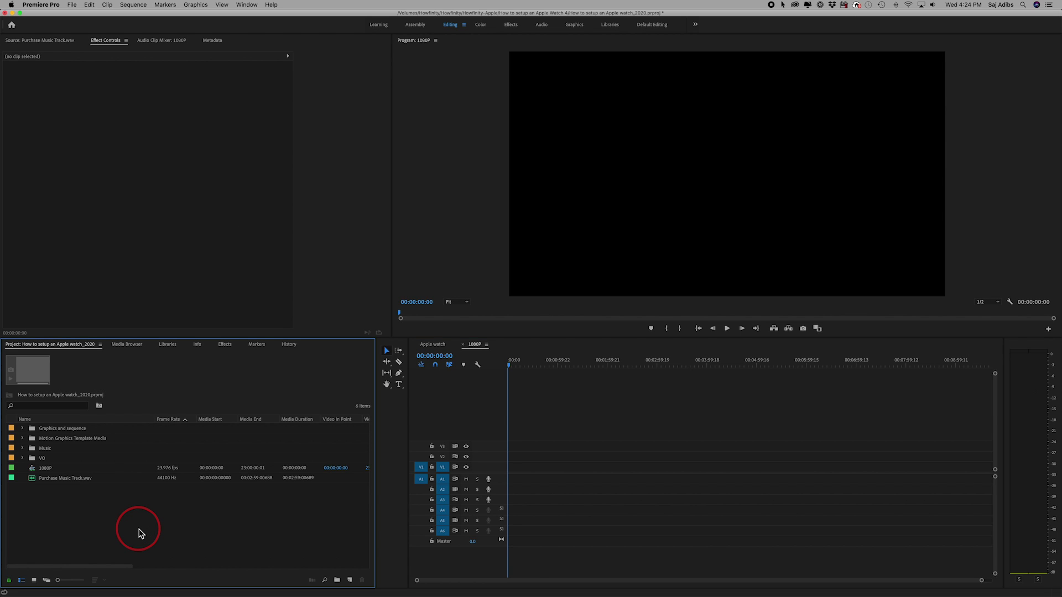
double_click(140, 534)
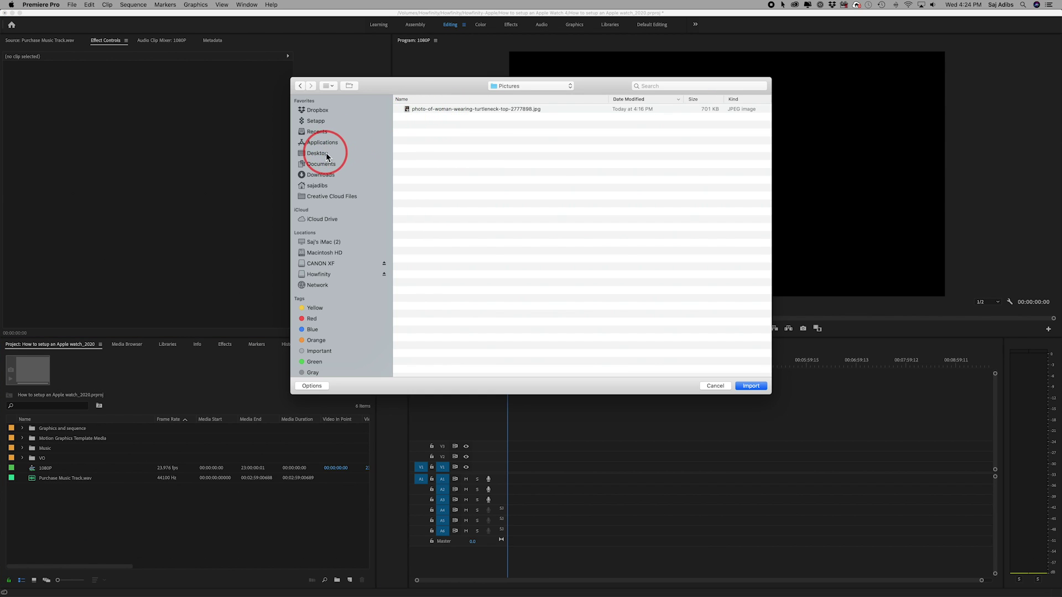
left_click(432, 110)
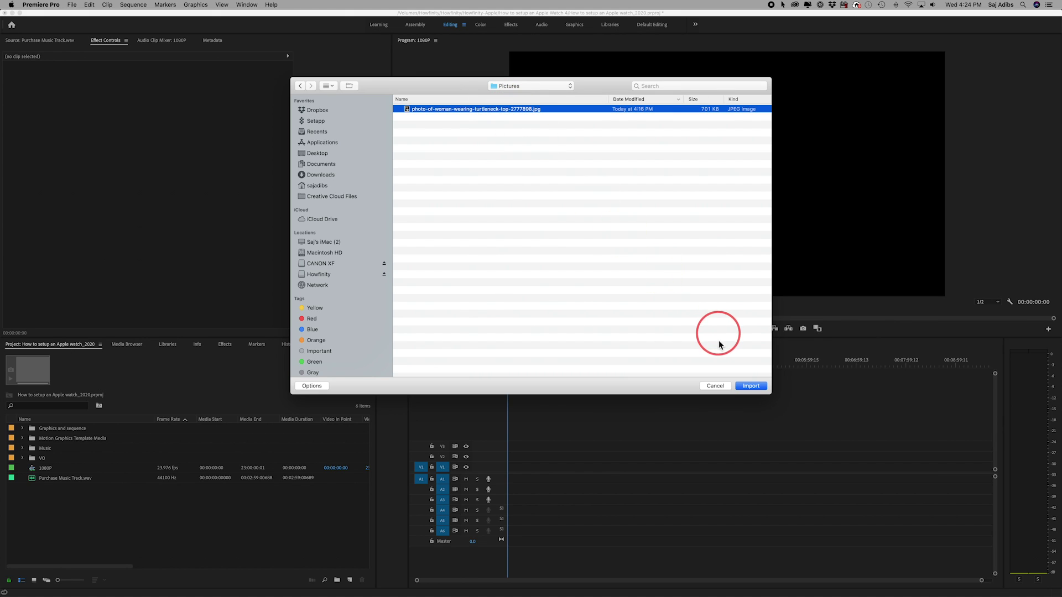
left_click(751, 386)
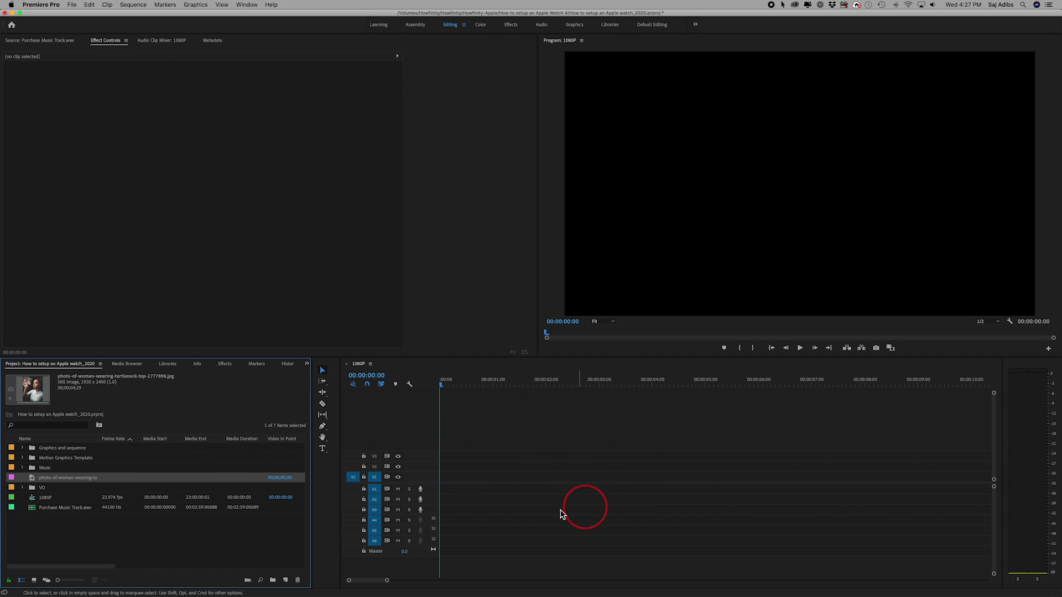
Step: Place the turtleneck photo on track V1 at 00:00:00:00 and select the clip
left_click_drag(33, 482, 441, 479)
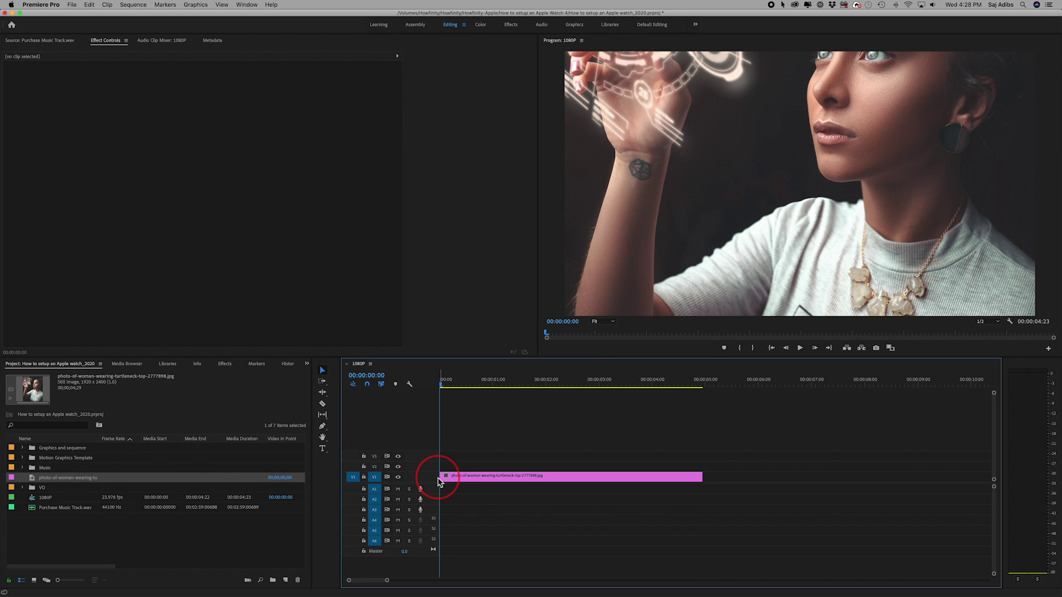
left_click(468, 483)
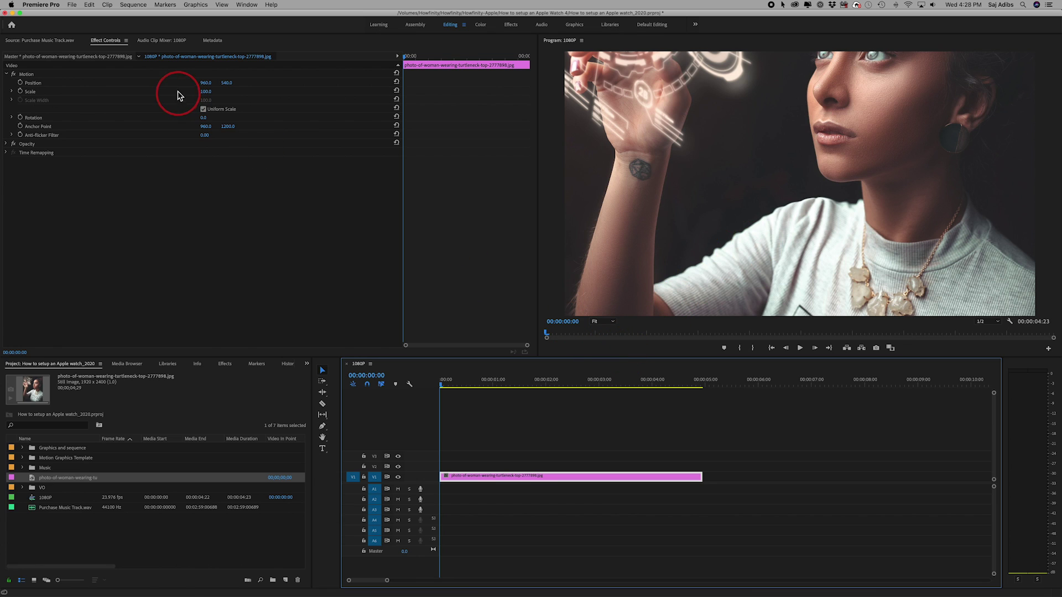
left_click(108, 5)
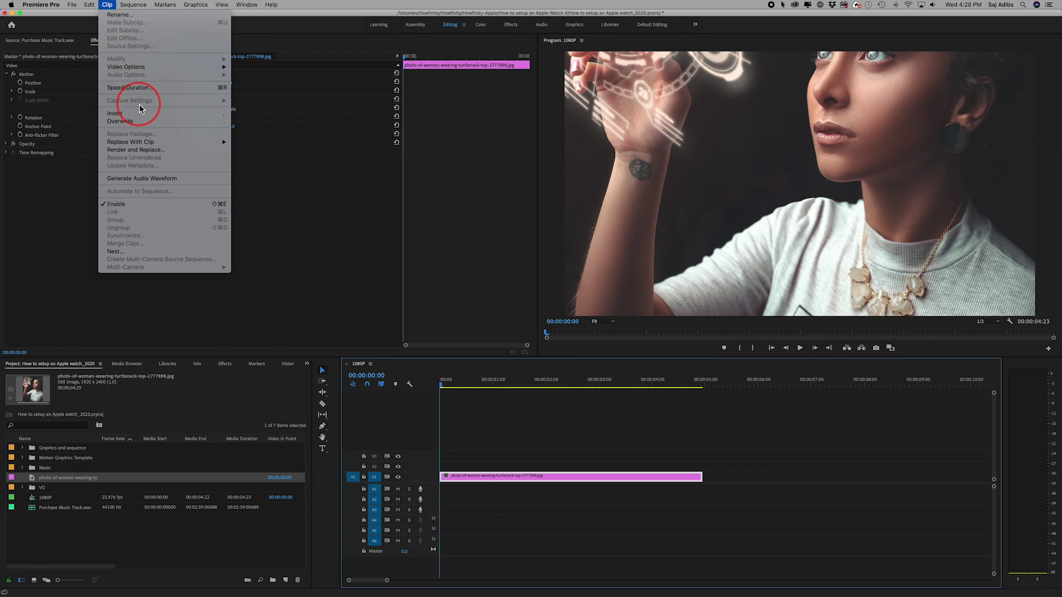
Step: Apply Clip > Video Options > Set to Frame Size so the photo scales to 45% to fit the frame
mouse_move(133, 67)
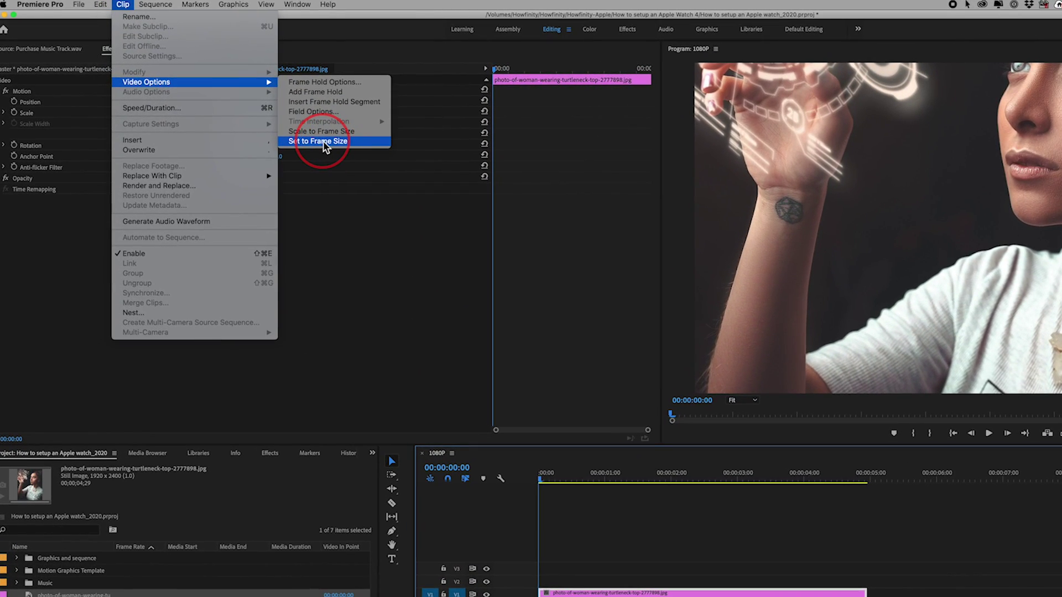
left_click(325, 145)
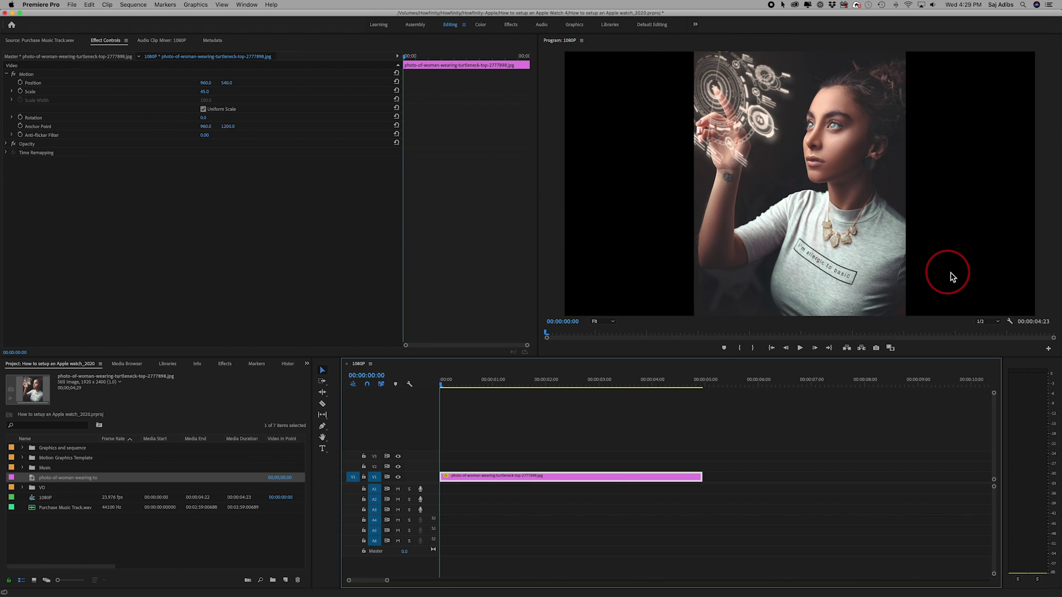
key("Right")
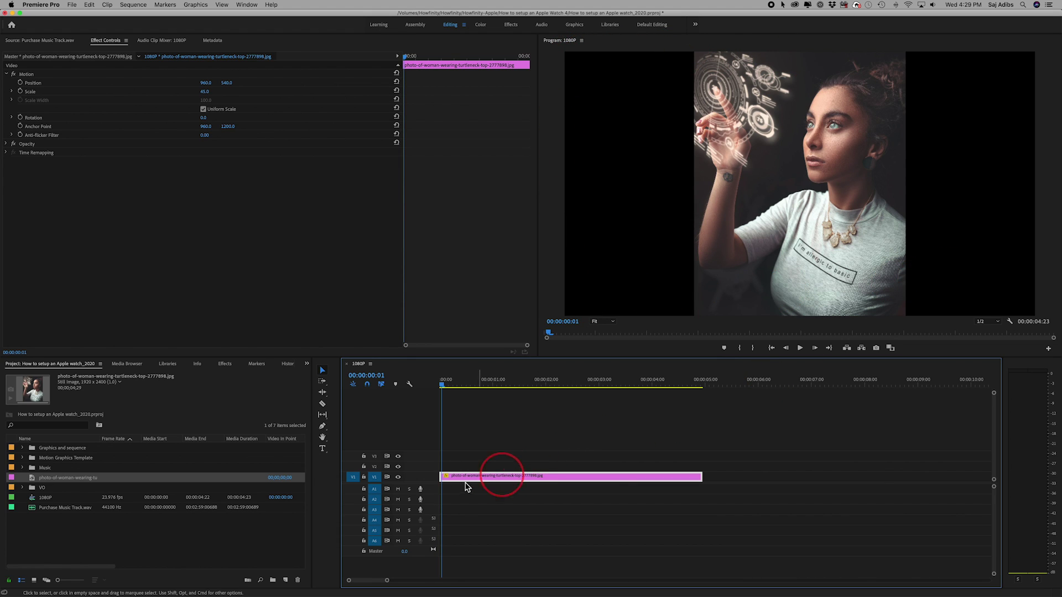
Step: Reselect the photo clip, scrub its Scale back to 100, and nudge its Position slightly down
left_click(472, 462)
left_click(468, 476)
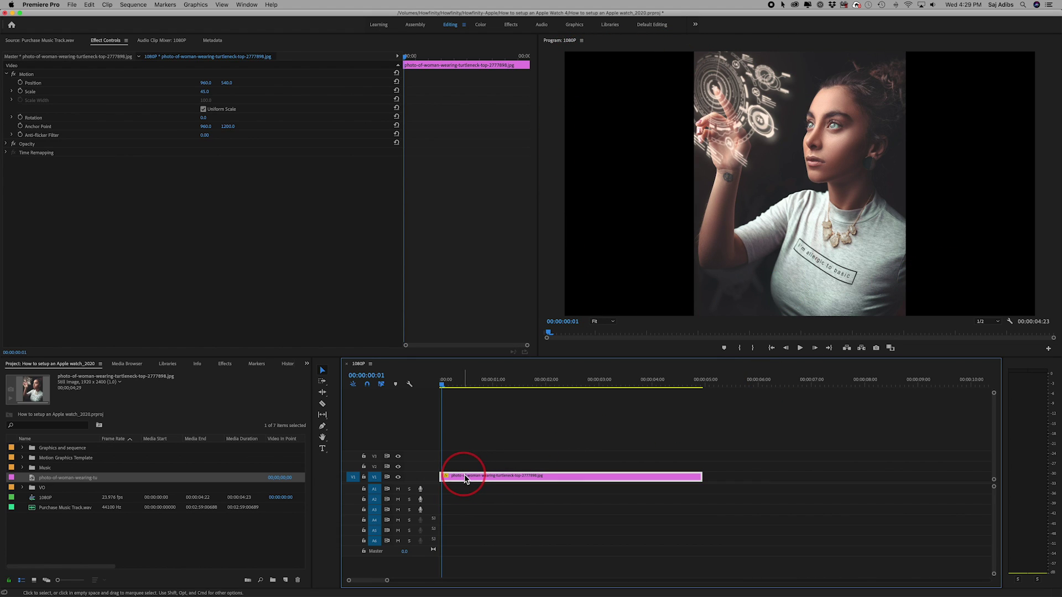
left_click(463, 468)
left_click(458, 477)
left_click(104, 43)
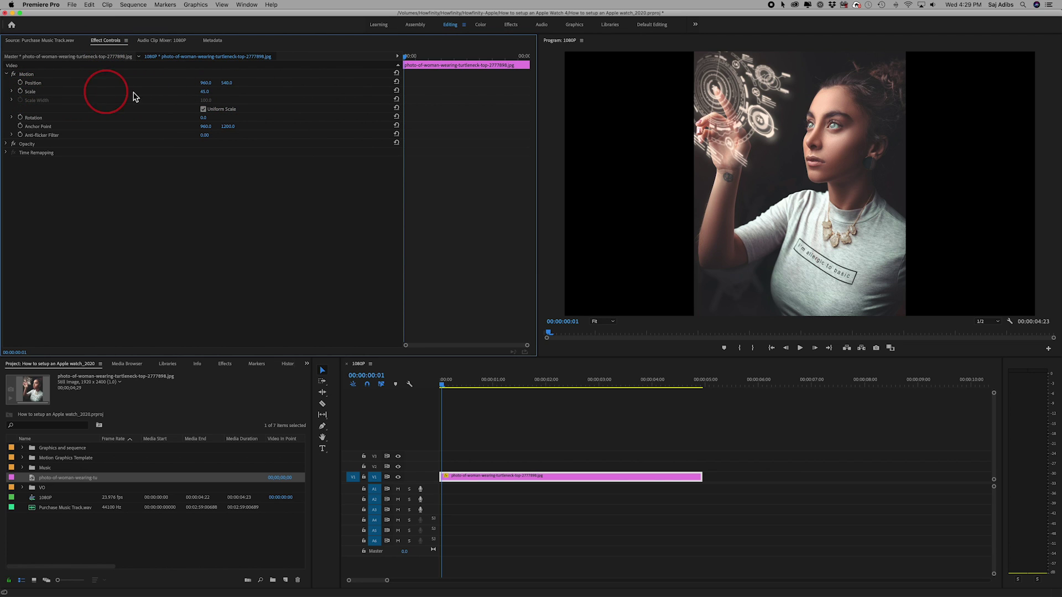
left_click_drag(205, 93, 280, 93)
left_click_drag(203, 92, 223, 99)
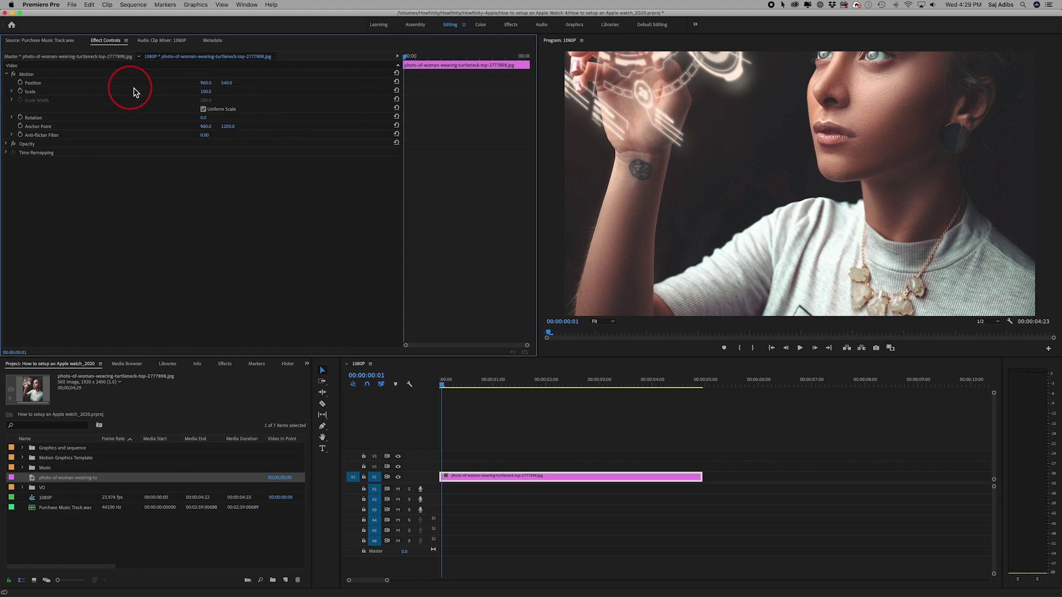
mouse_move(230, 83)
left_mouse_down()
mouse_move(271, 83)
mouse_move(205, 87)
mouse_move(228, 83)
left_mouse_up()
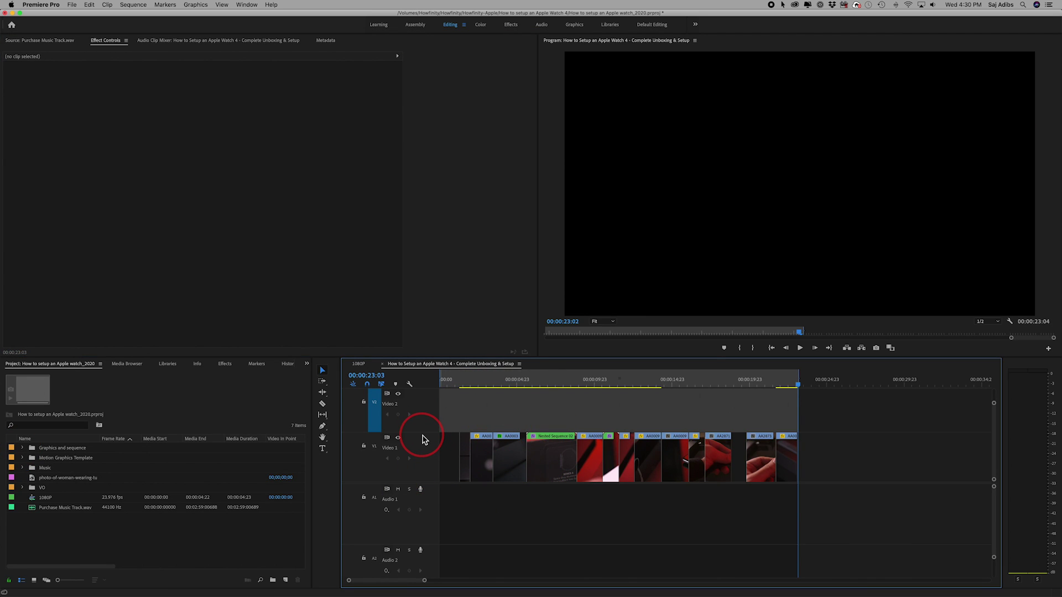
Step: Target V1 and add a new video track and a new audio track below Audio 1
left_click(374, 447)
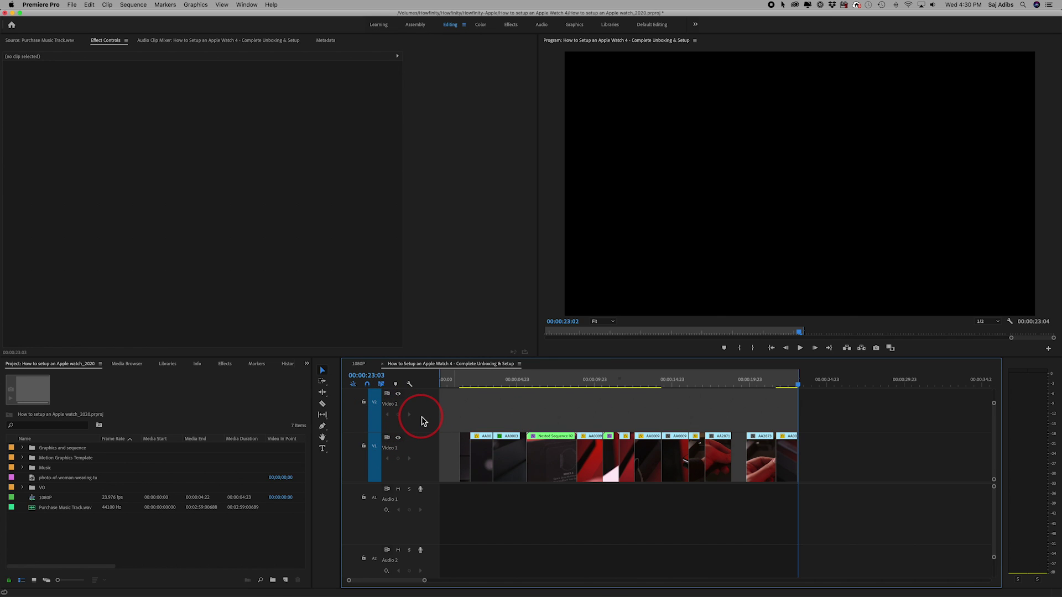
right_click(424, 420)
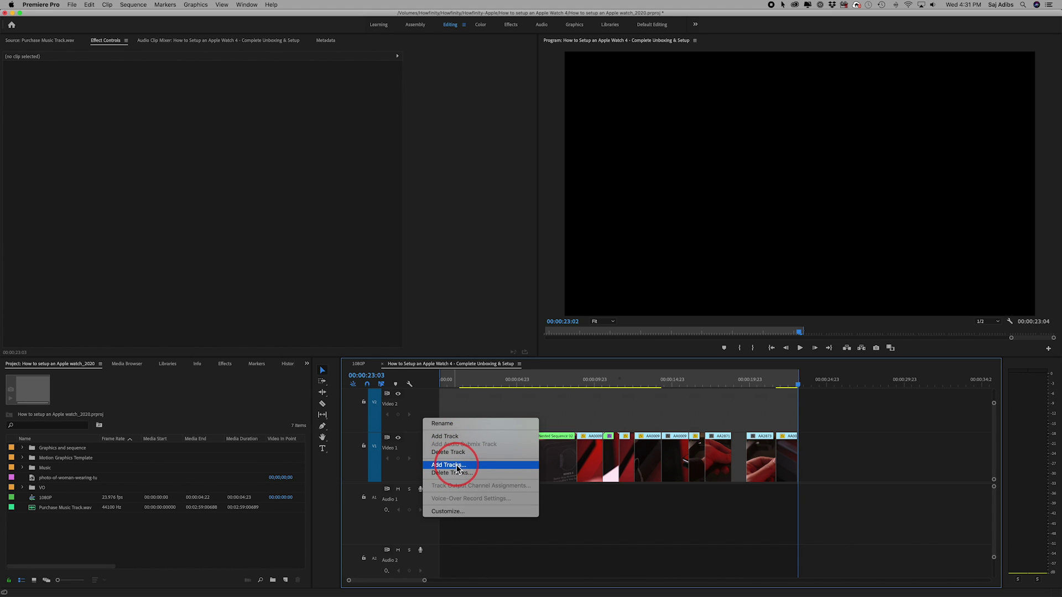
left_click(445, 437)
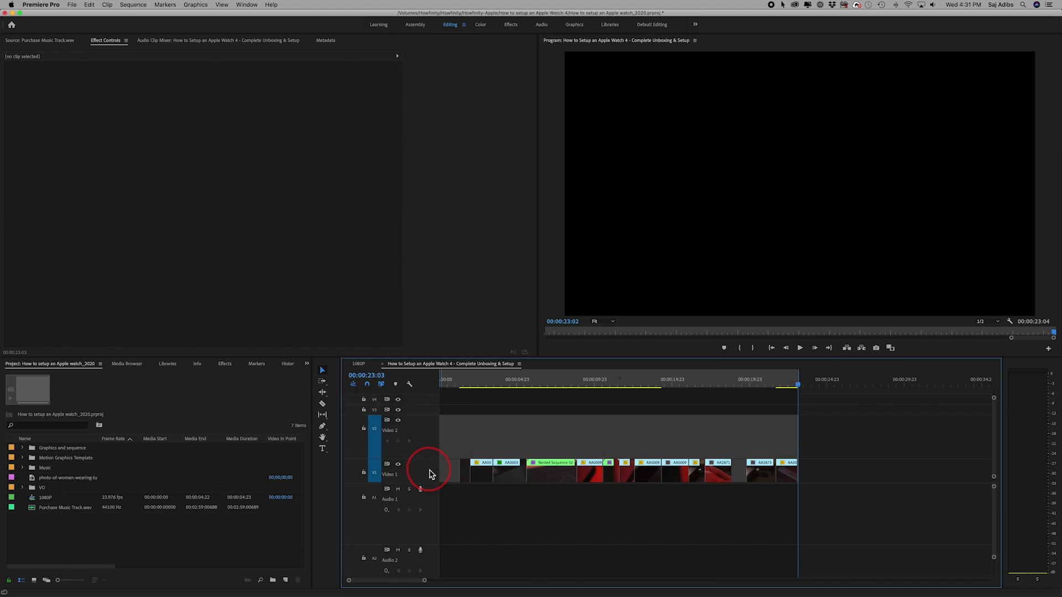
scroll(421, 476, "down", 1)
right_click(430, 496)
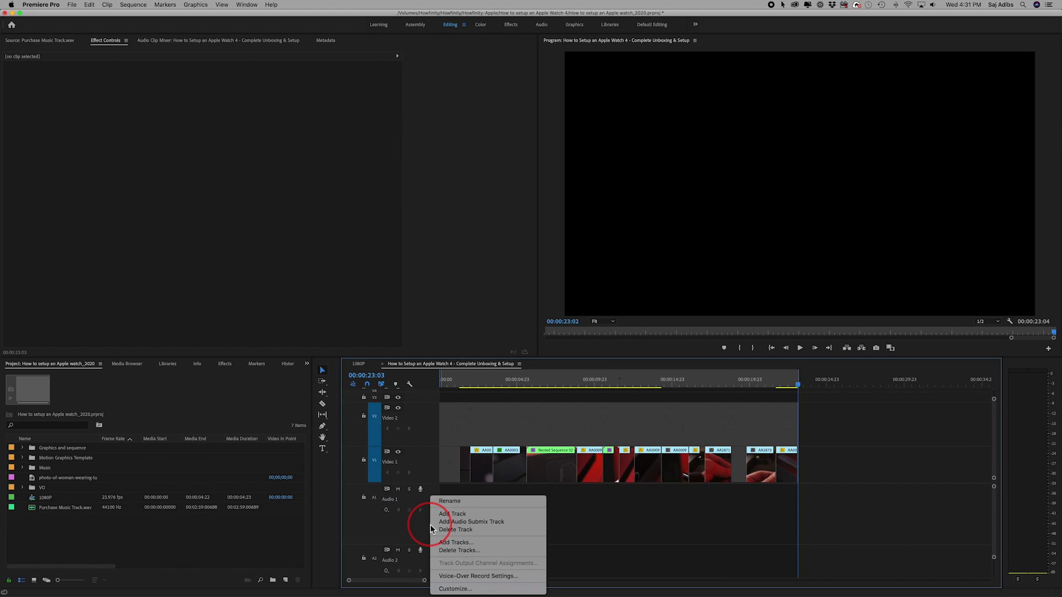
left_click(452, 515)
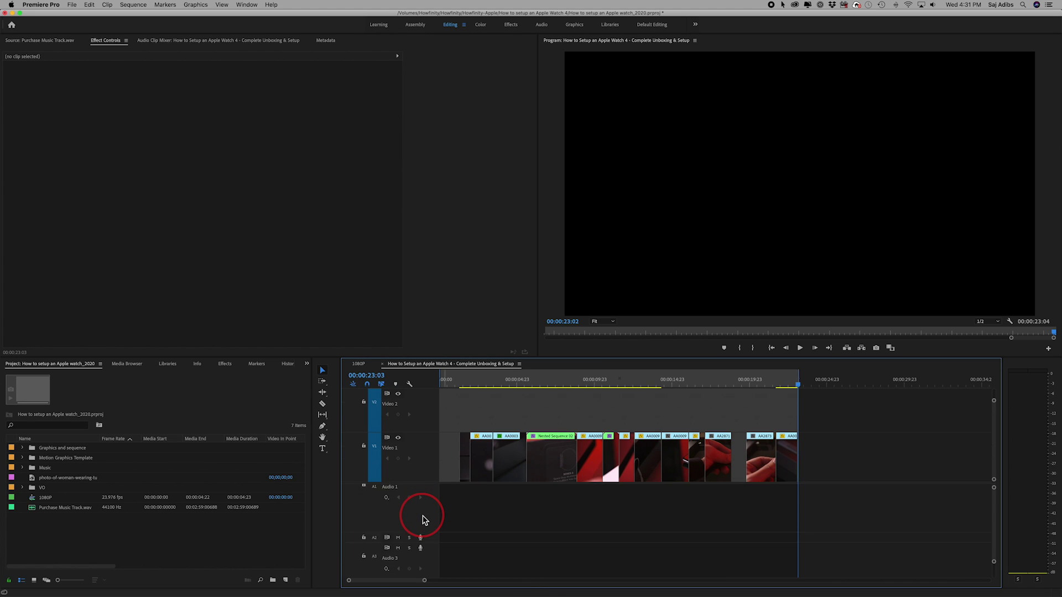
scroll(462, 492, "down", 1)
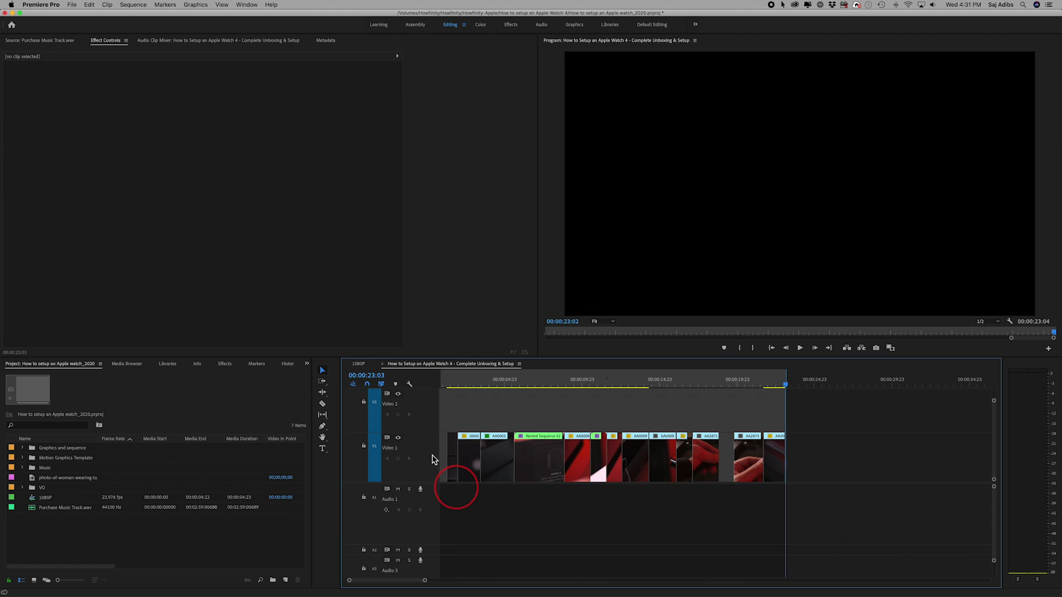
scroll(496, 467, "up", 1)
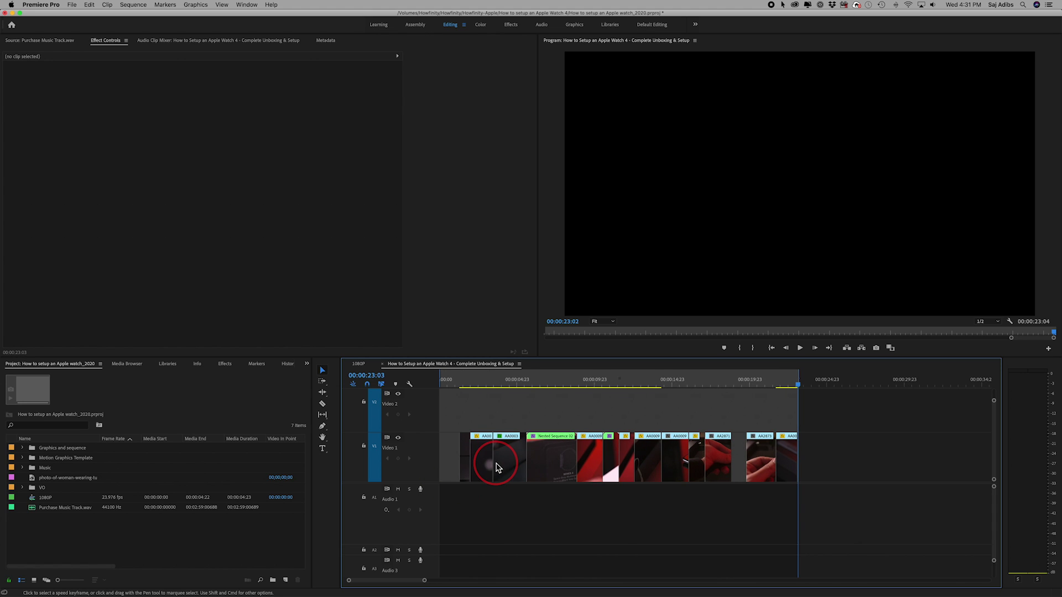
Step: Move the playhead to the WATCH logo frame at 00:00:05:02 and select the turtleneck photo
left_click(481, 384)
left_click_drag(483, 385, 520, 386)
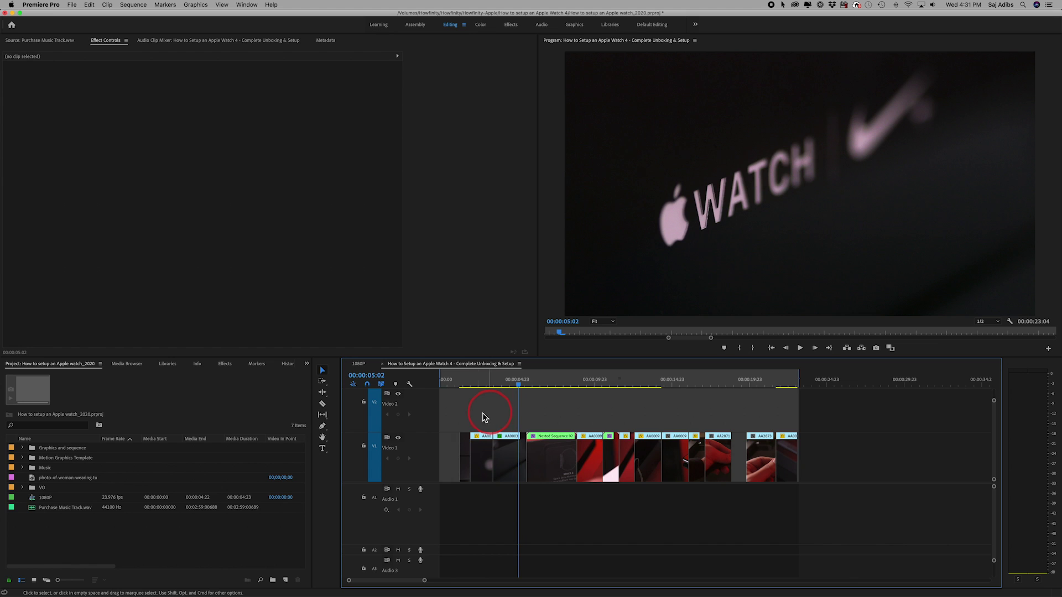
left_click(34, 478)
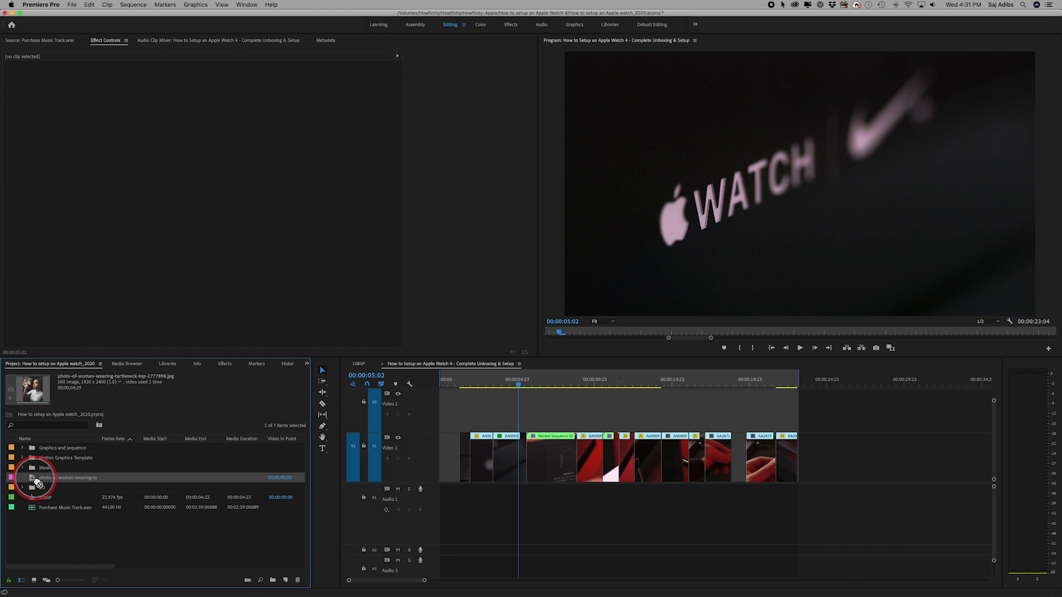
Step: Place the turtleneck photo on Video 2 above the watch footage and select it
left_click_drag(36, 483, 494, 425)
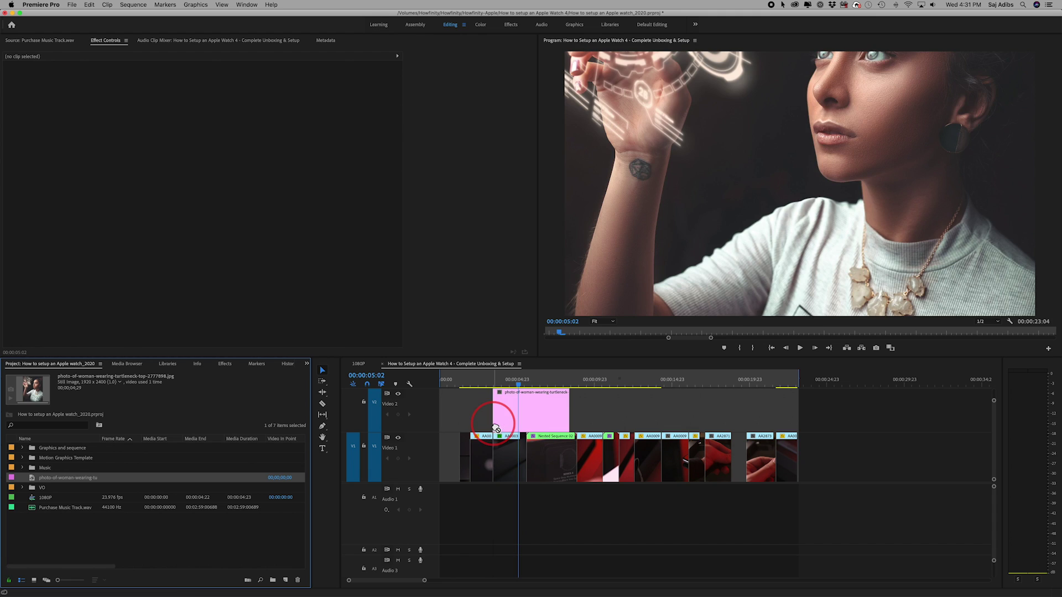
left_click(523, 422)
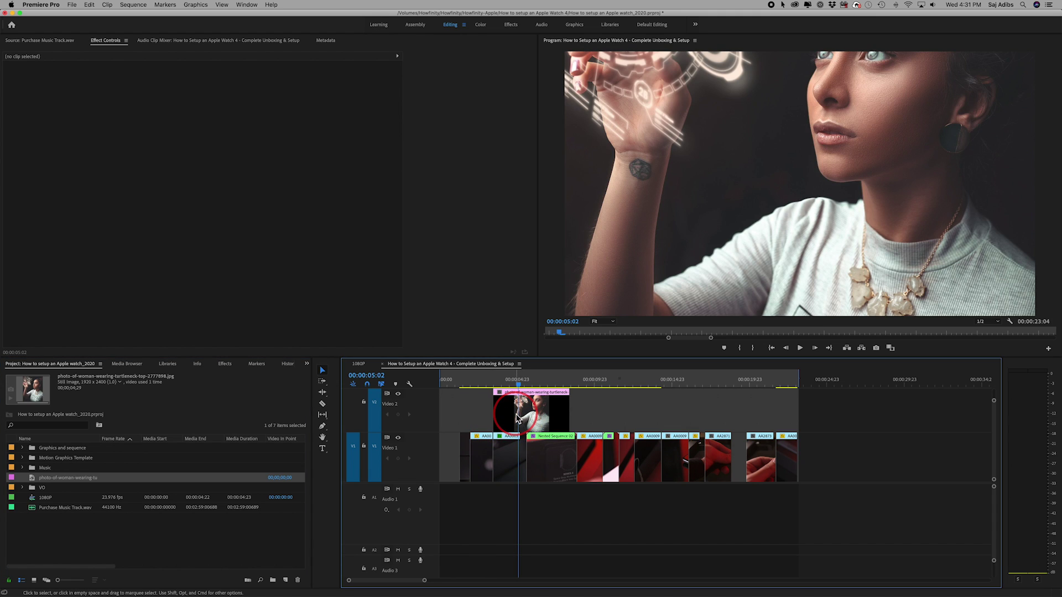
left_click(514, 453)
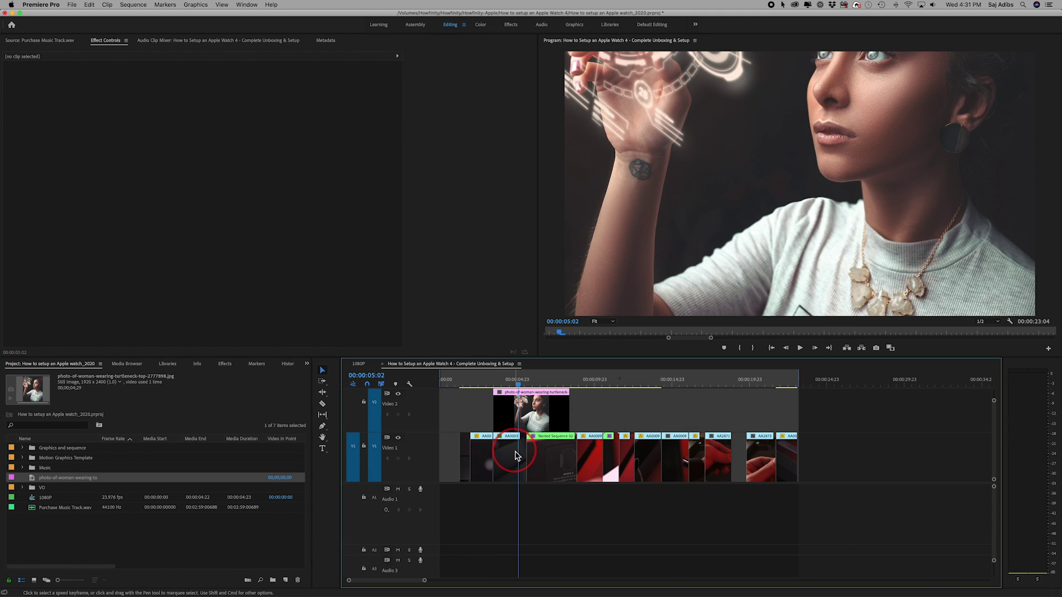
left_click(520, 416)
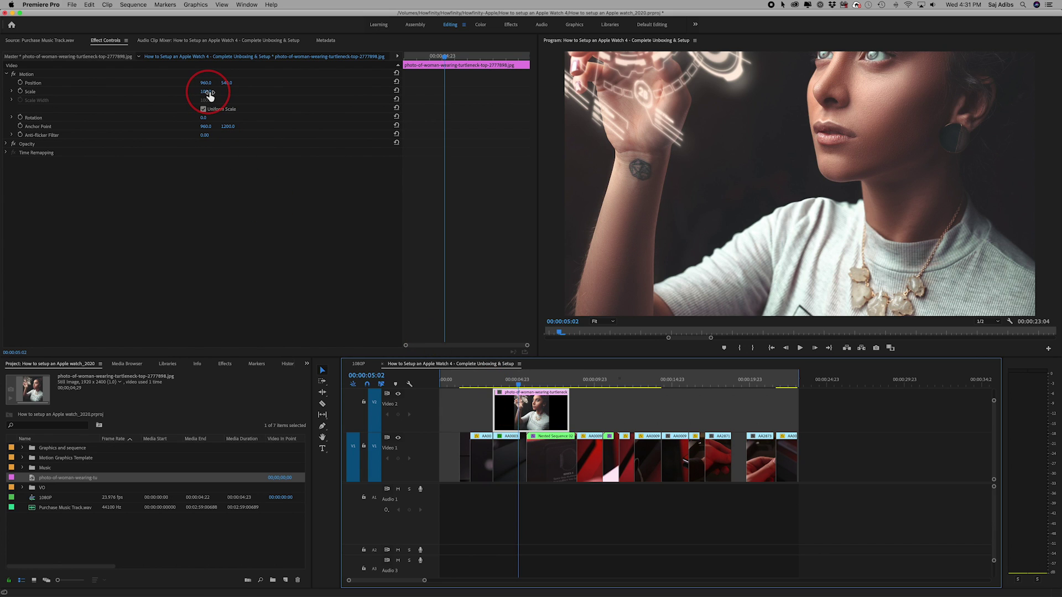
Step: Shrink the photo into a right-side inset, ending at scale 35 and position 1595, 817
left_click(95, 44)
left_click(205, 92)
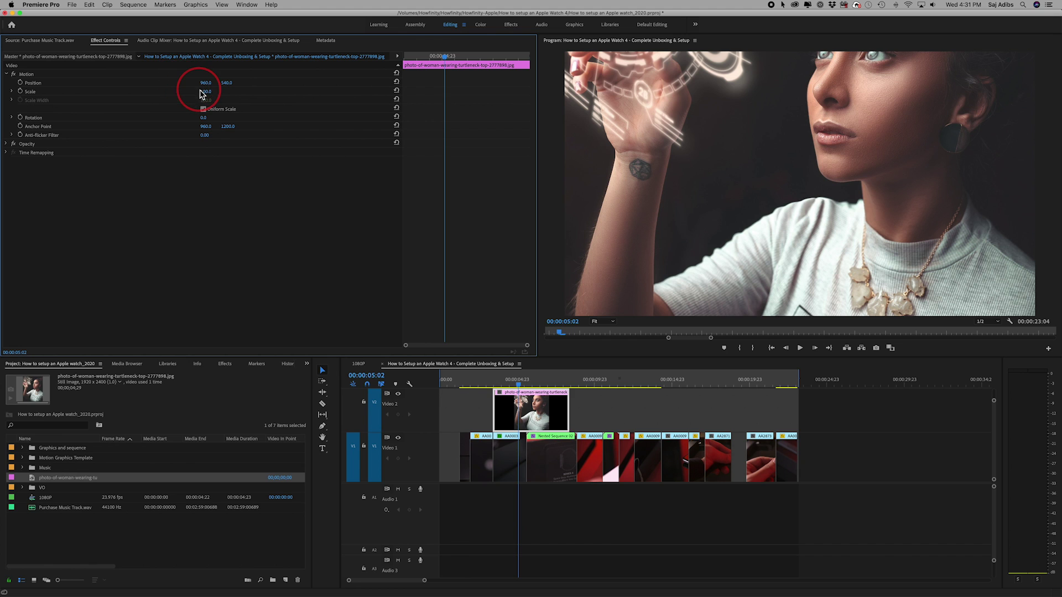
type("32")
key("Return")
left_click_drag(205, 91, 624, 83)
left_click_drag(227, 83, 380, 83)
mouse_move(204, 91)
left_mouse_down()
mouse_move(212, 92)
mouse_move(186, 82)
left_mouse_up()
left_click_drag(505, 384, 496, 387)
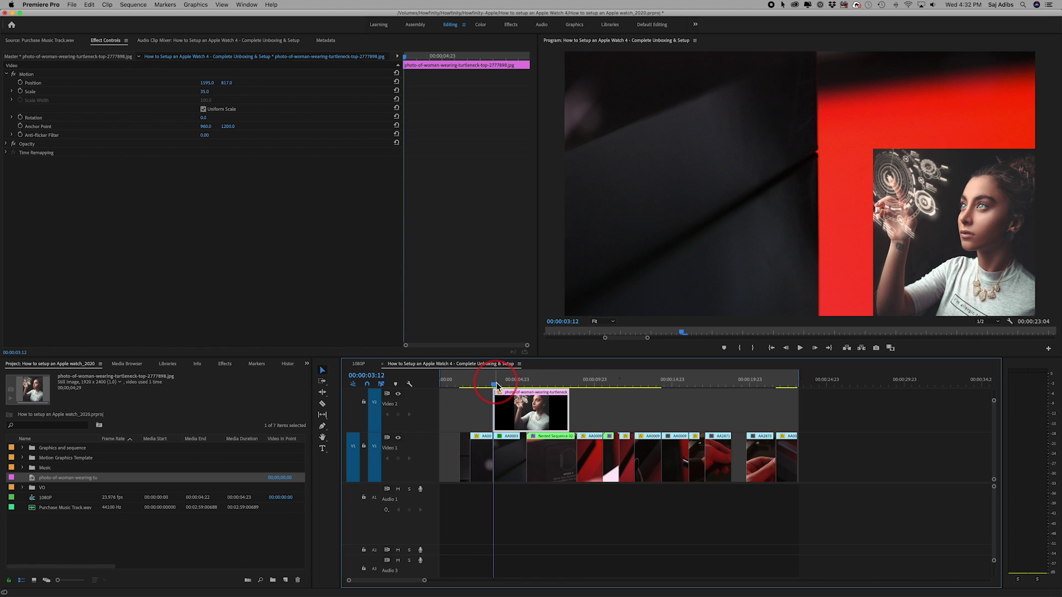
key("space")
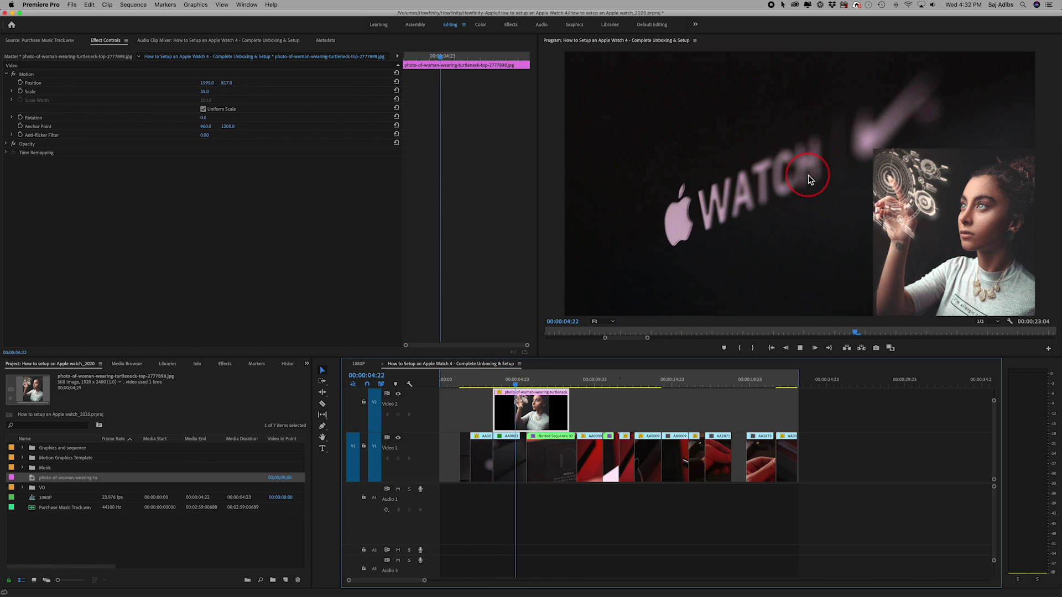
key("space")
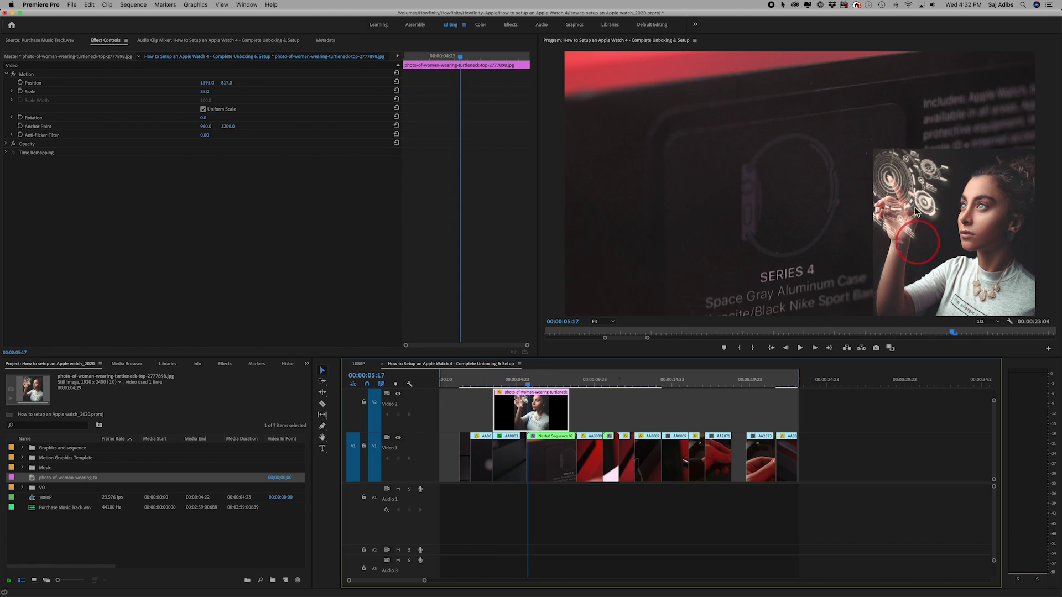
left_click(512, 384)
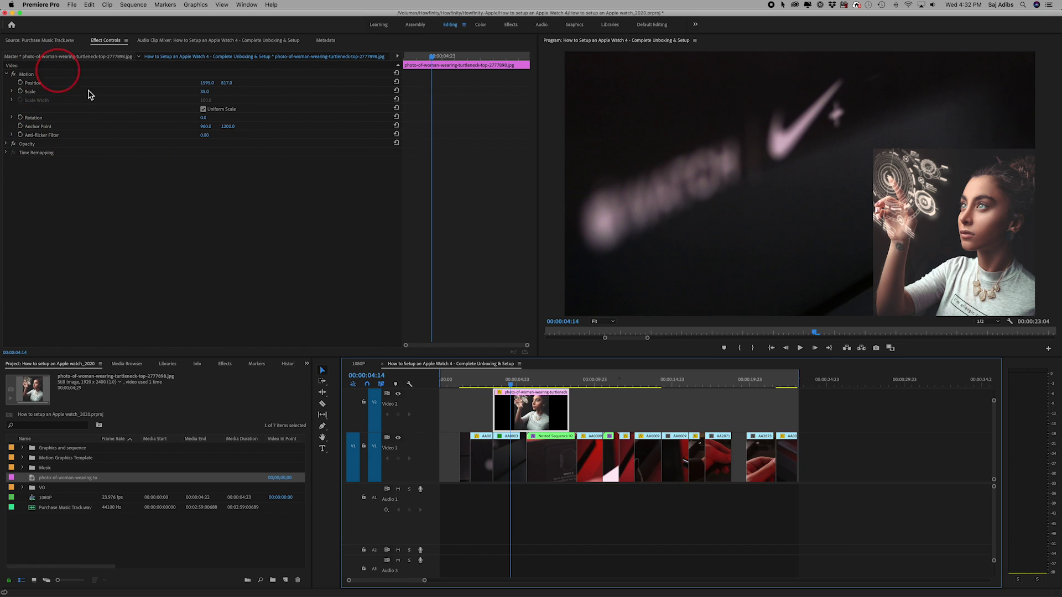
Step: Lift the AA0003 clip from Video 1 onto track V3, above the photo on Video 2
left_click(510, 469)
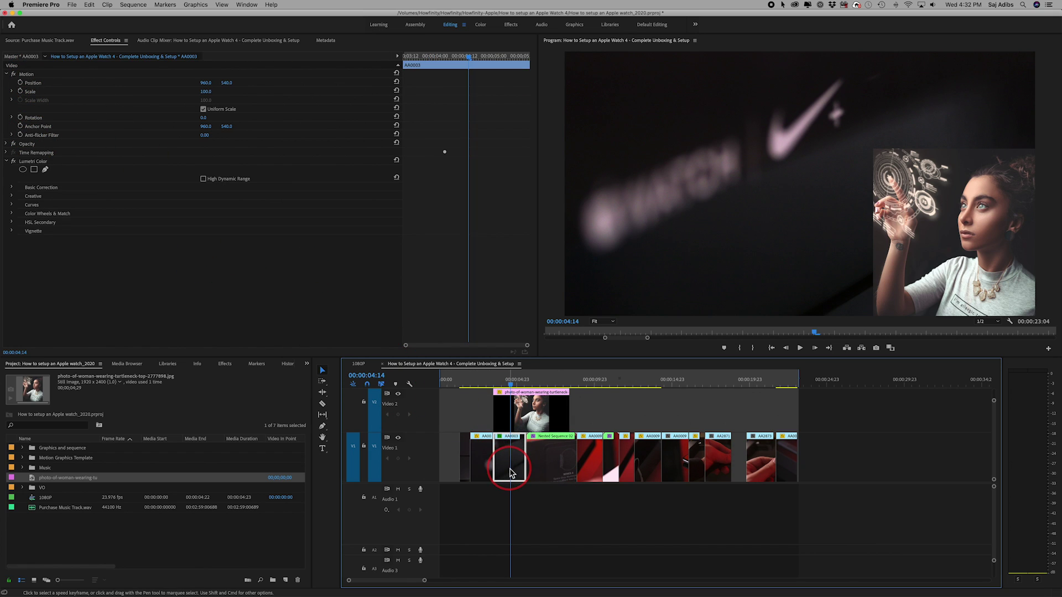
scroll(510, 471, "down", 2)
scroll(512, 473, "up", 2)
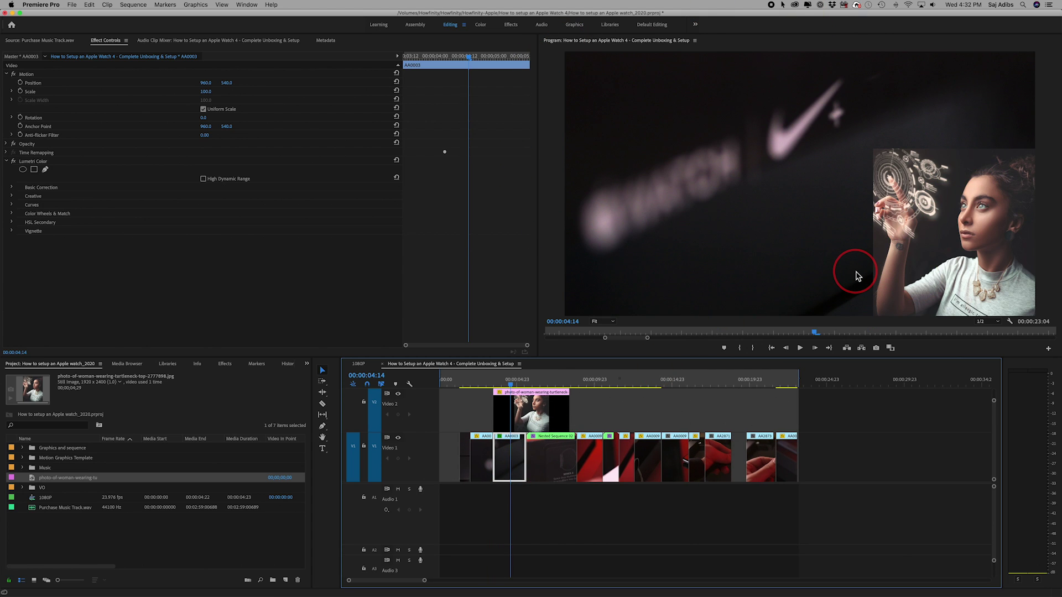
left_click(524, 421)
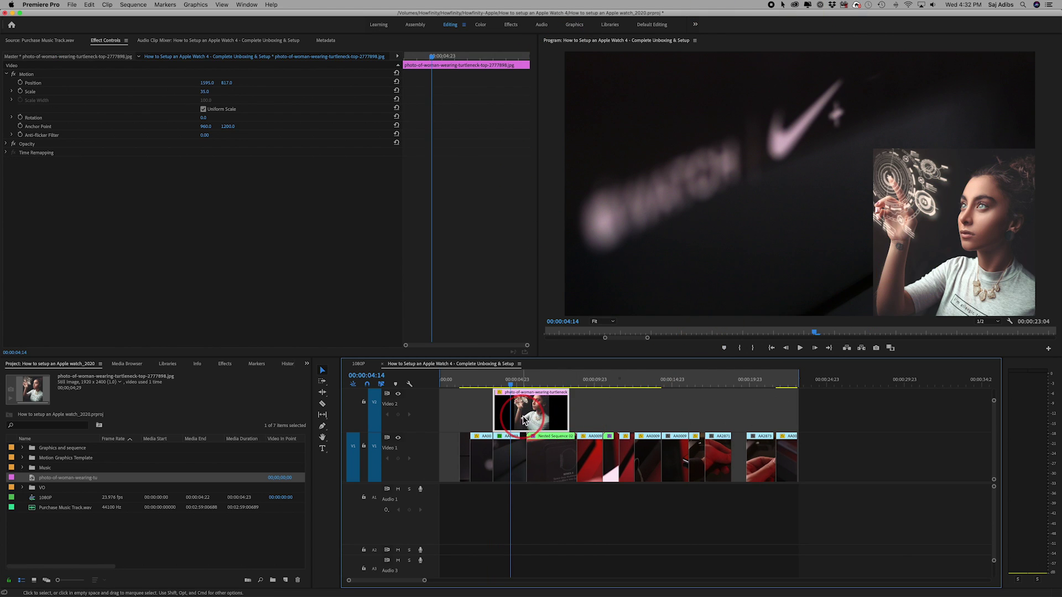
scroll(510, 468, "up", 2)
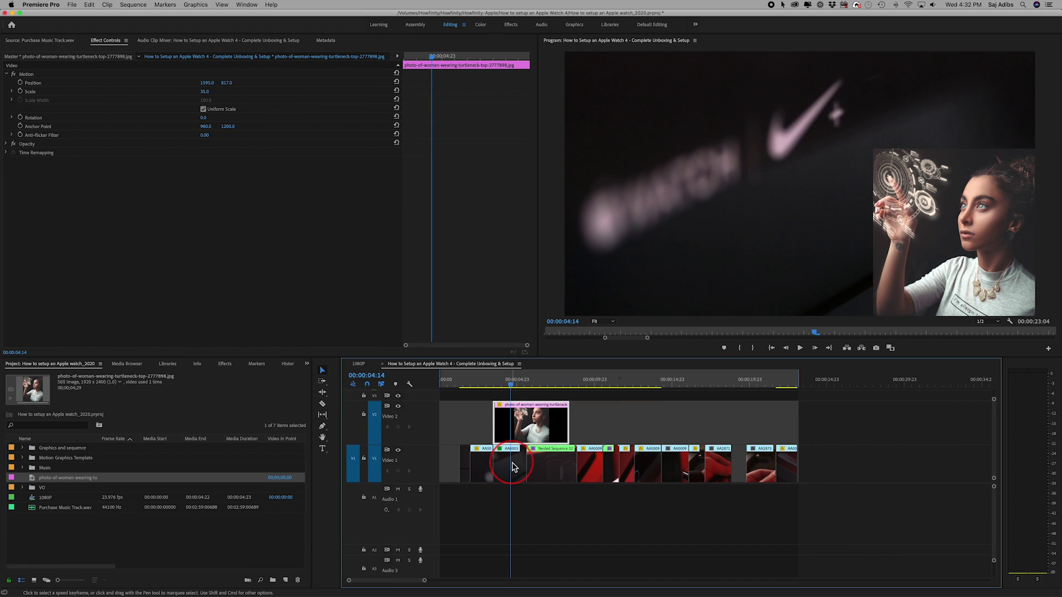
left_click_drag(509, 465, 508, 408)
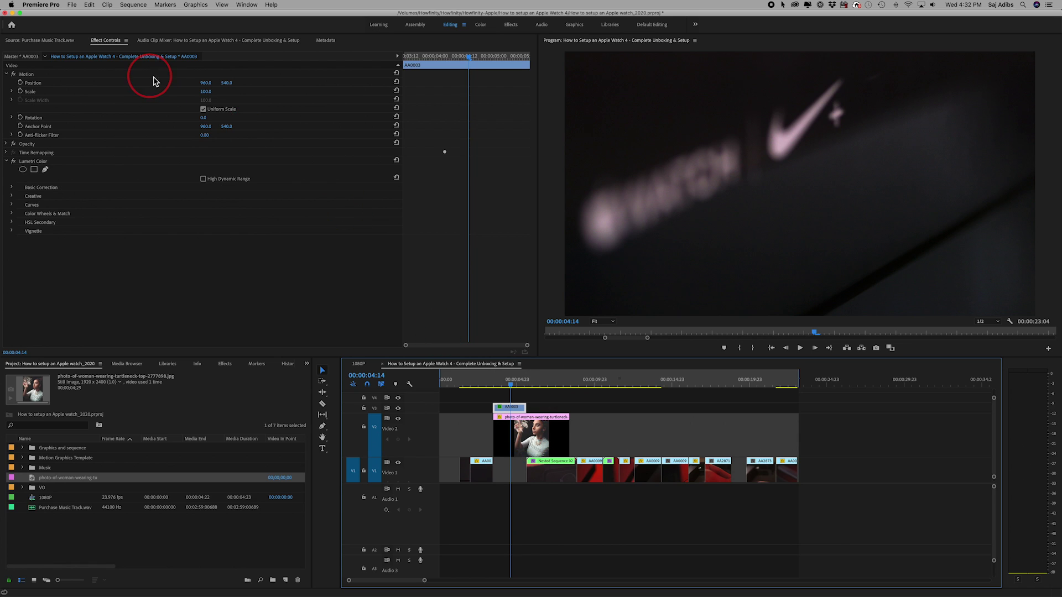
Step: Scale AA0003 to 60 at position 671, 540, then move it back down to Video 1
left_click_drag(206, 92, 144, 82)
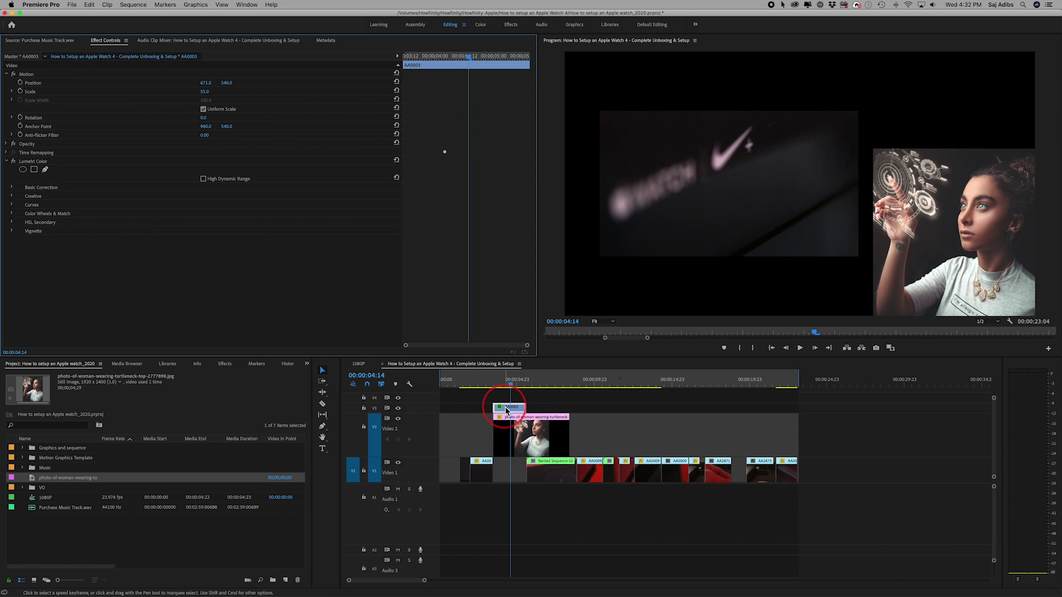
left_click(375, 409)
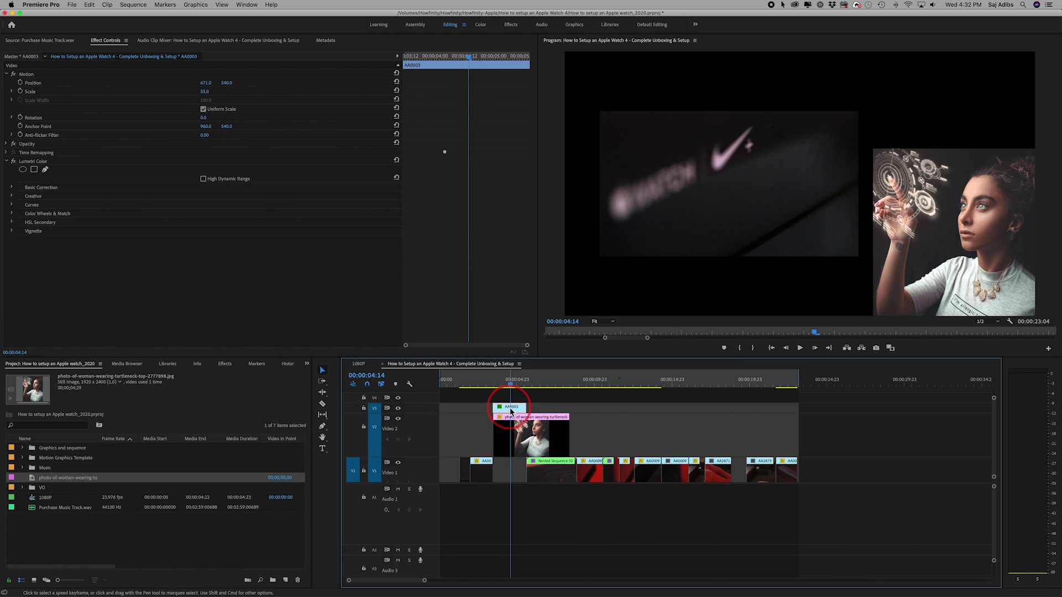
left_click_drag(206, 91, 204, 92)
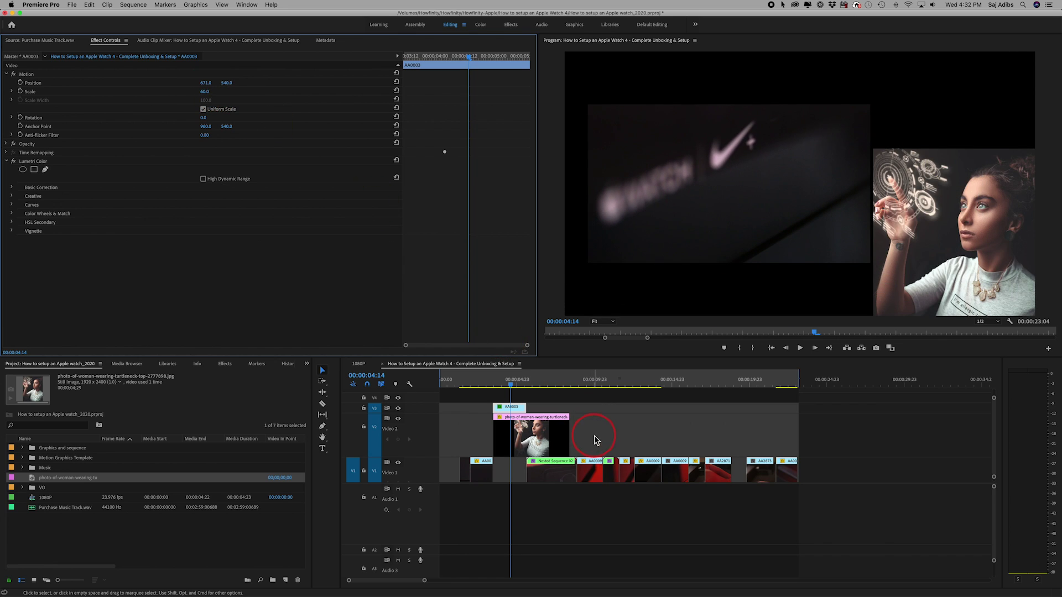
left_click_drag(508, 421, 511, 474)
left_click(521, 440)
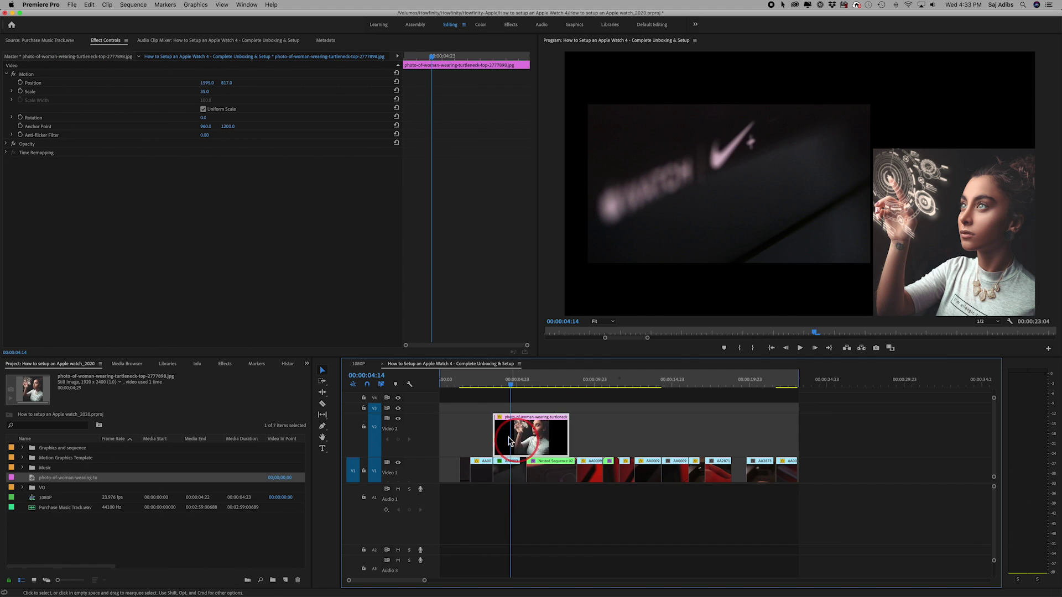
Step: Scrub the woman photo's Scale down to 30
mouse_move(207, 91)
left_mouse_down()
mouse_move(280, 92)
mouse_move(134, 91)
mouse_move(202, 92)
left_mouse_up()
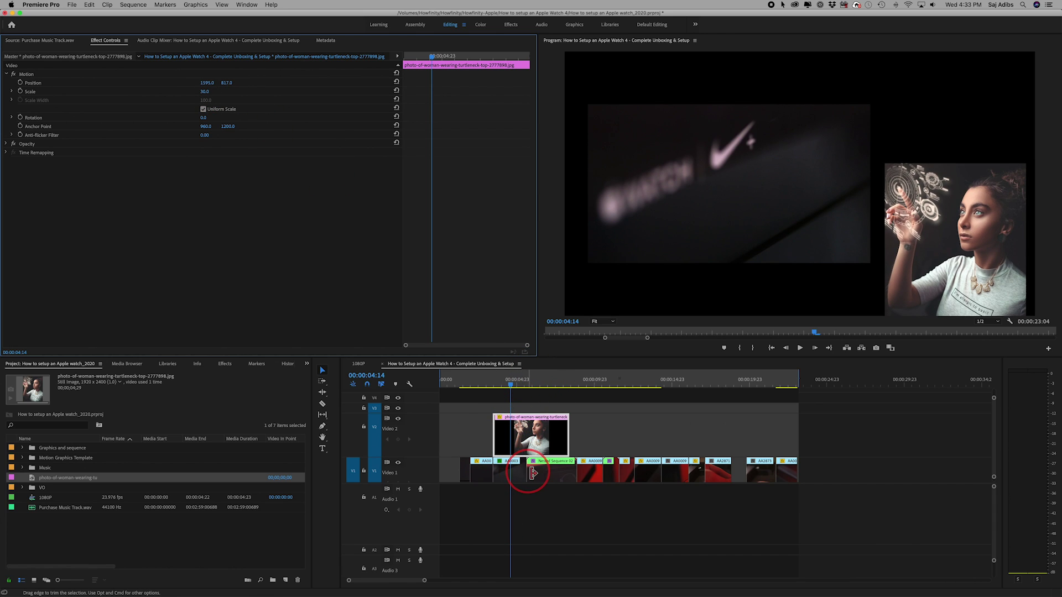
scroll(512, 465, "down", 1)
left_click(523, 433)
left_click(503, 472)
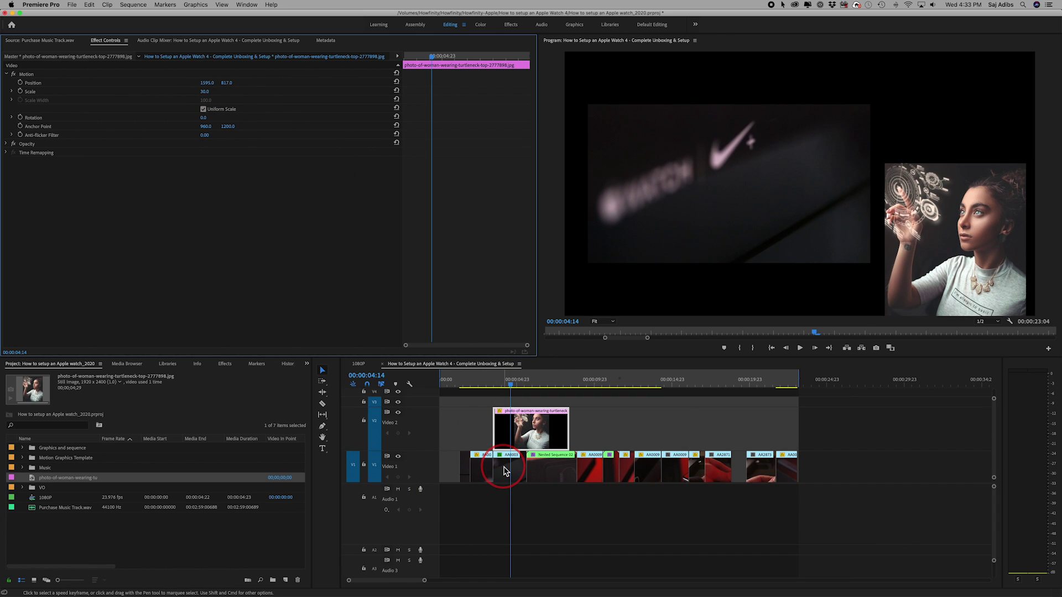
left_click(528, 447)
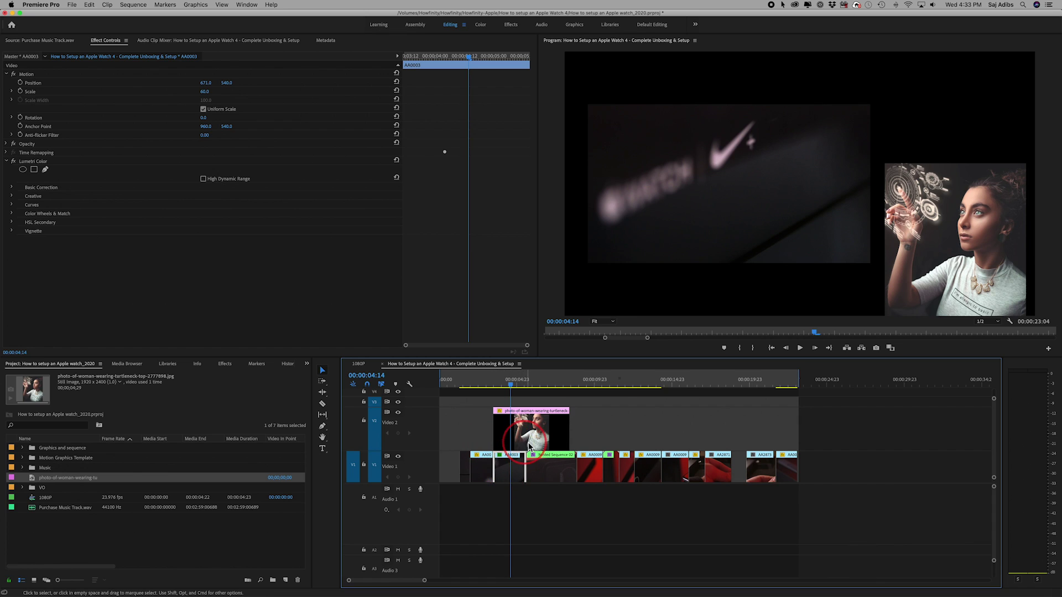
left_click(512, 471)
Step: Shorten the photo clip by 00:00:02:19, then switch to the 1080P sequence
left_click(577, 431)
left_click_drag(577, 427, 524, 477)
left_click(509, 468)
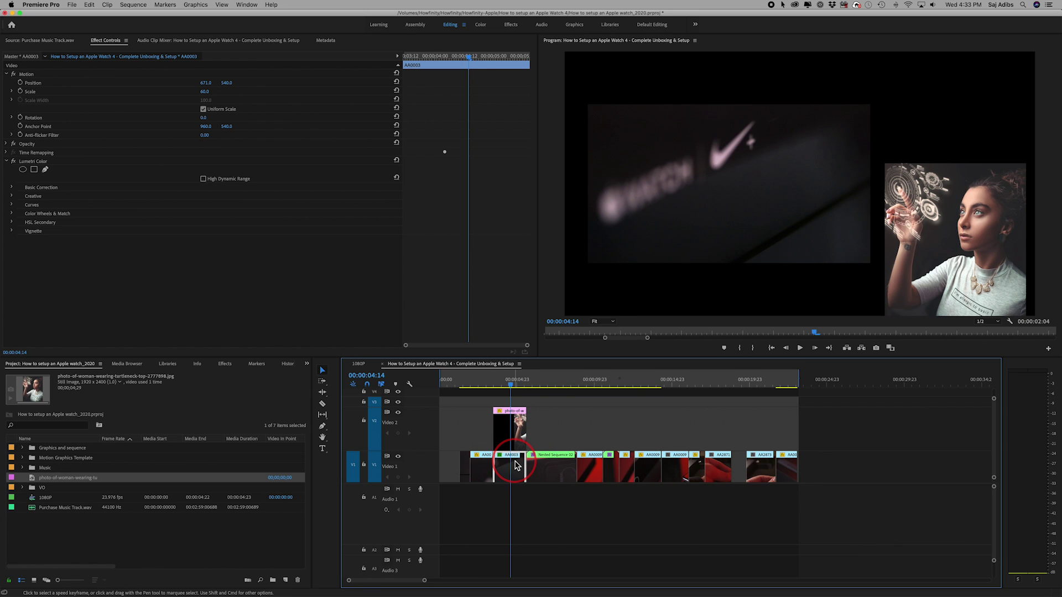
left_click(358, 364)
left_click(575, 437)
Step: Preview the 1080P sequence from the start and return the playhead to the beginning
left_click_drag(451, 379, 424, 385)
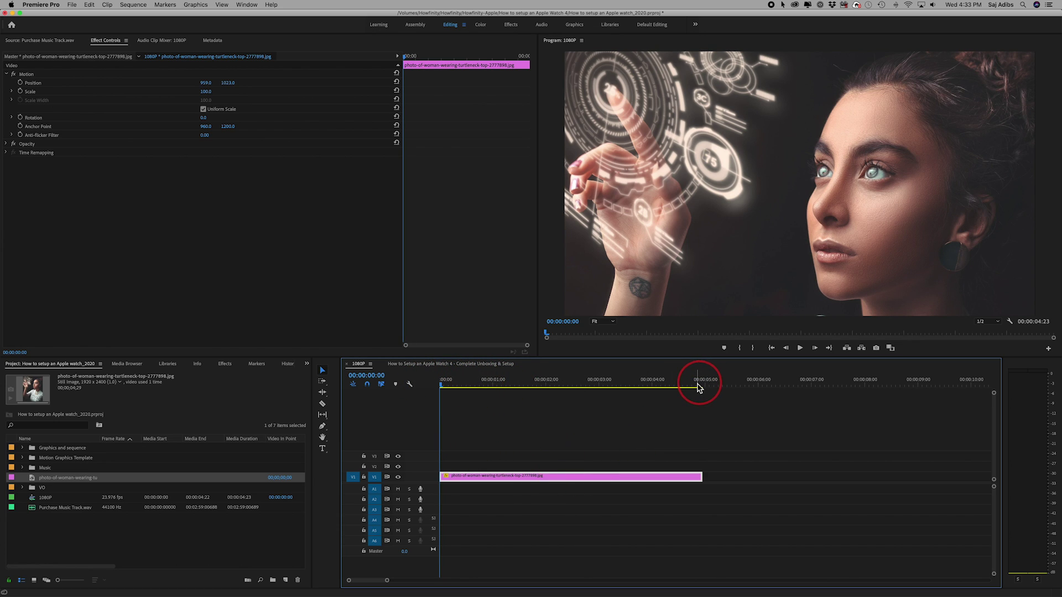
key("space")
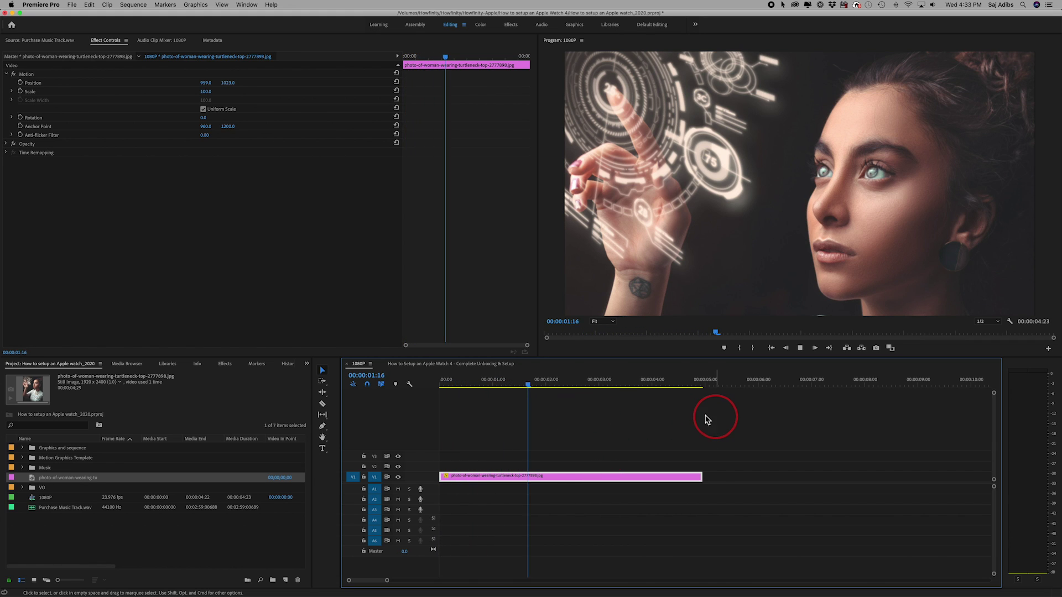
left_click(520, 401)
left_click(440, 382)
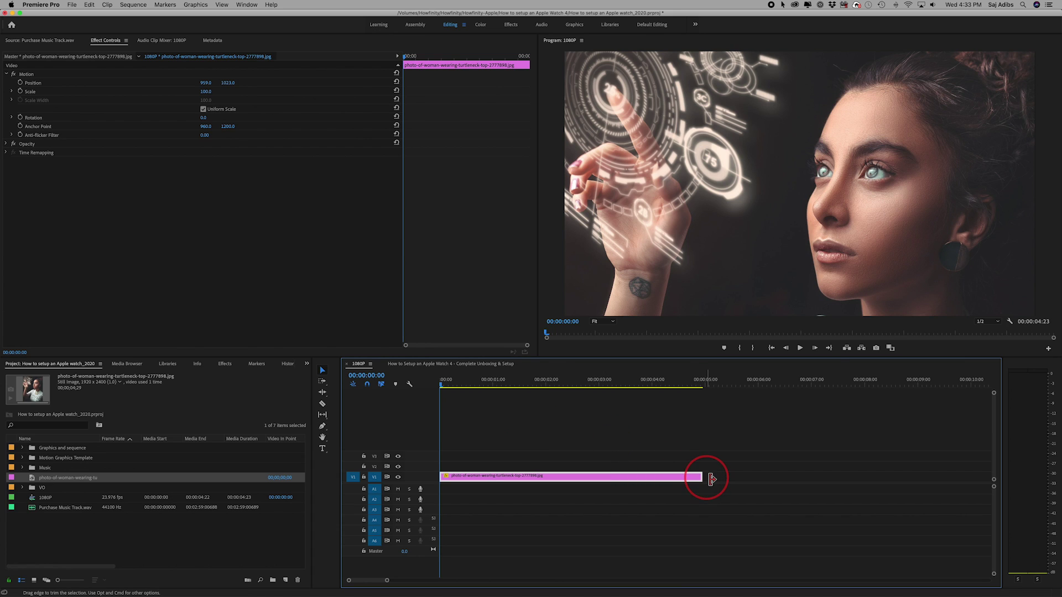
Step: Stretch the photo clip's end out to 00:06:59:15, zooming the timeline out as needed
left_click_drag(711, 479, 978, 480)
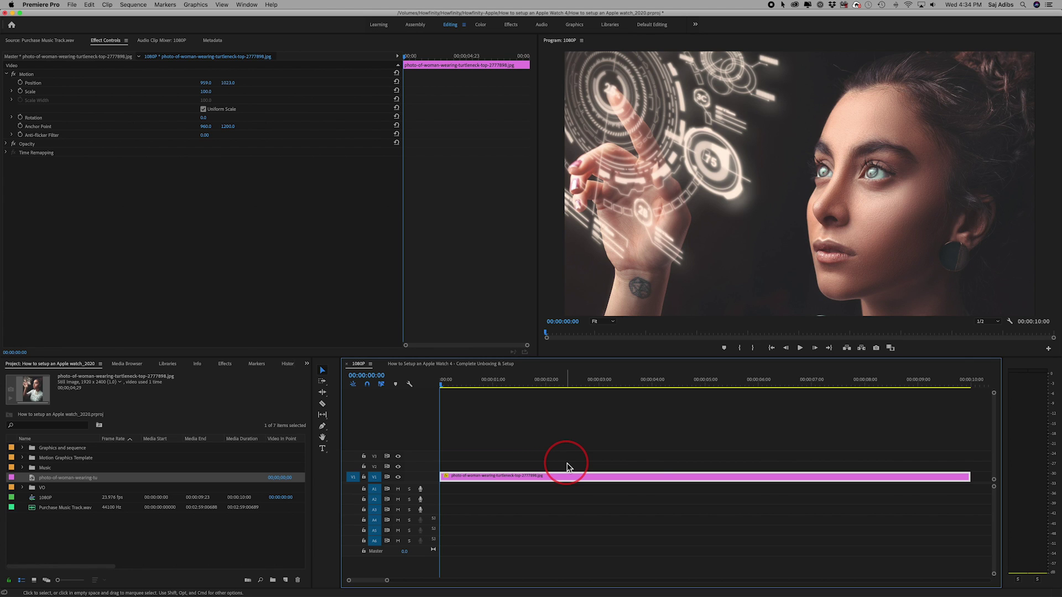
key("minus")
key("minus")
key("minus")
left_click_drag(468, 477, 971, 473)
key("minus")
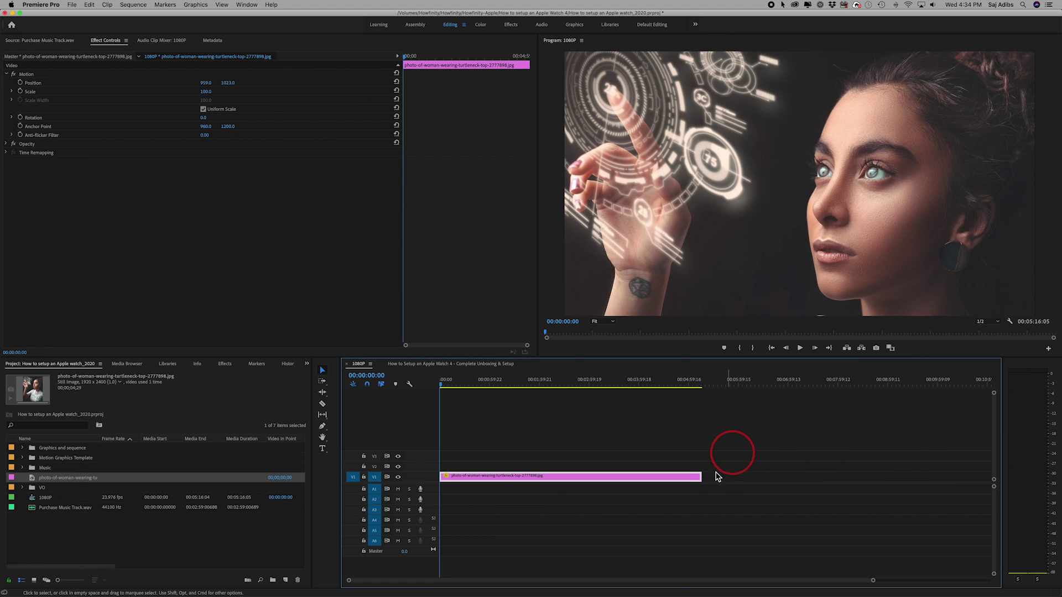
left_click_drag(753, 479, 788, 474)
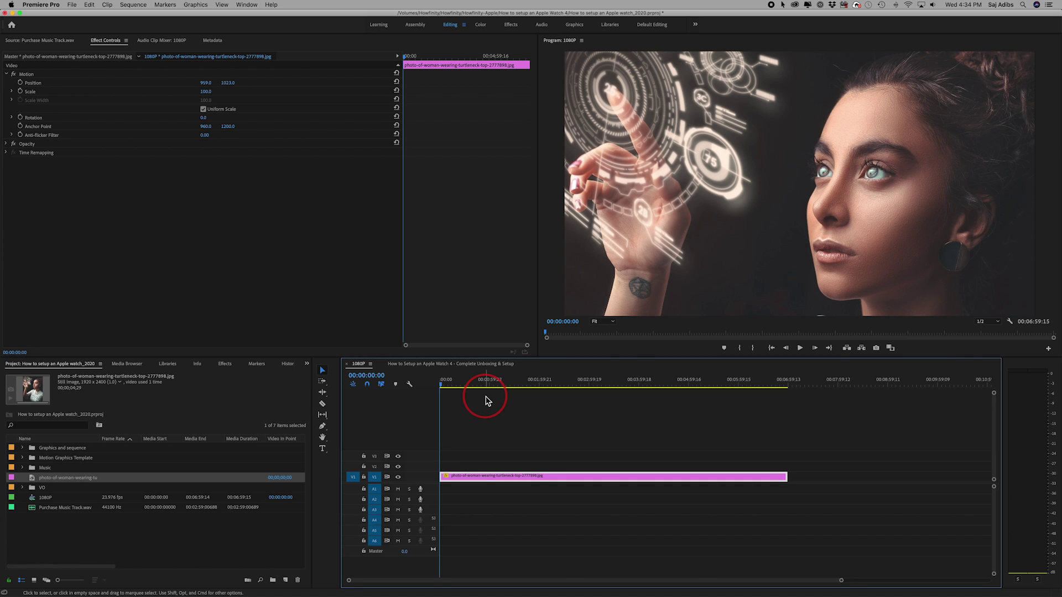
Step: Open the Timeline page of Premiere Pro's Preferences from the menu bar
left_click(54, 4)
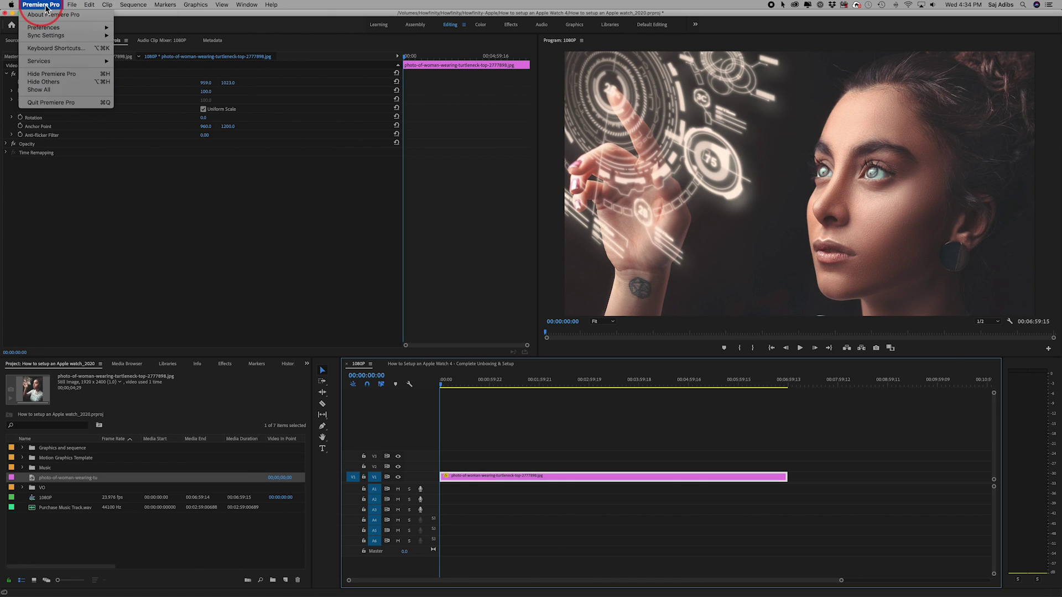
mouse_move(55, 32)
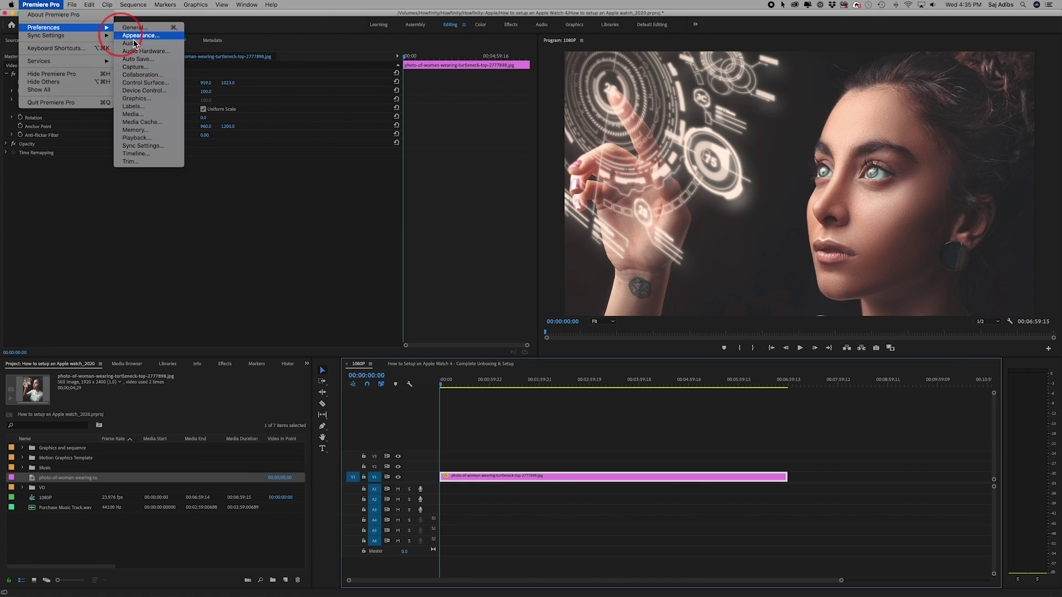
left_click(139, 156)
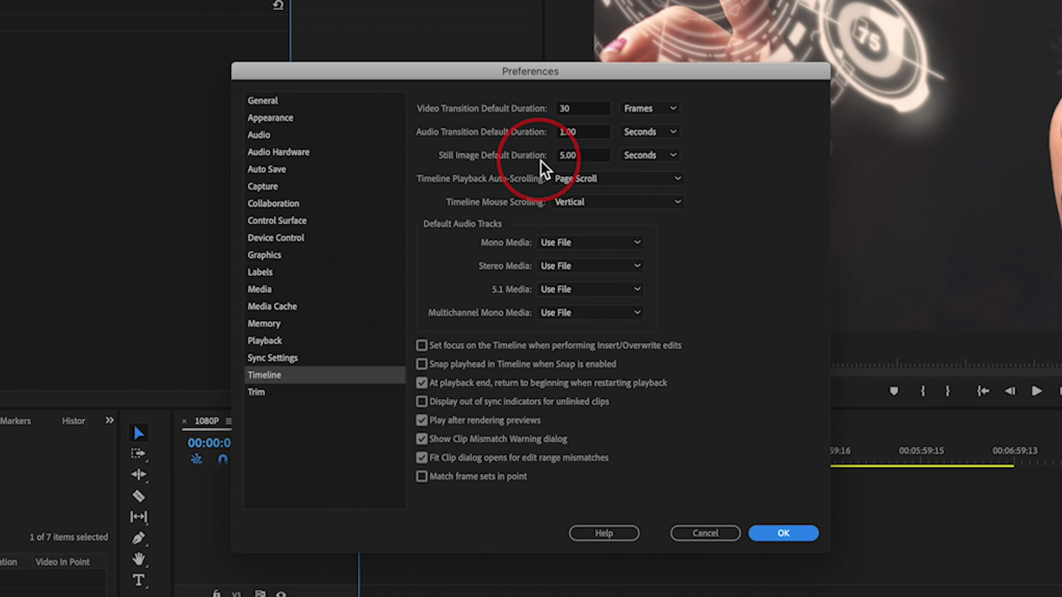
Step: Change the Still Image Default Duration from 5.00 to 3.00, keeping the unit as Seconds
left_click(673, 157)
left_click(678, 158)
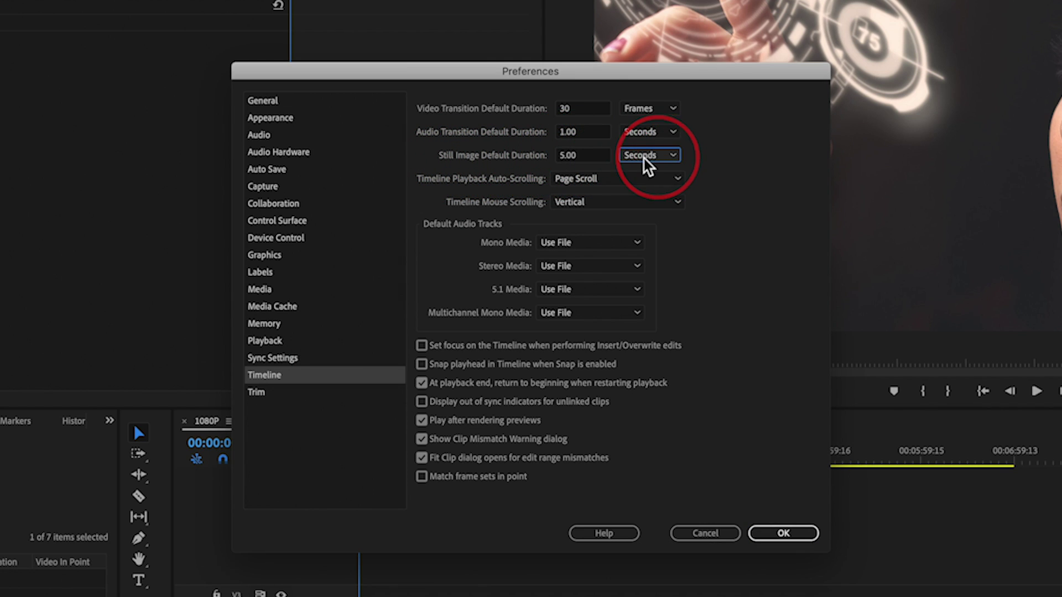
double_click(559, 159)
type("3")
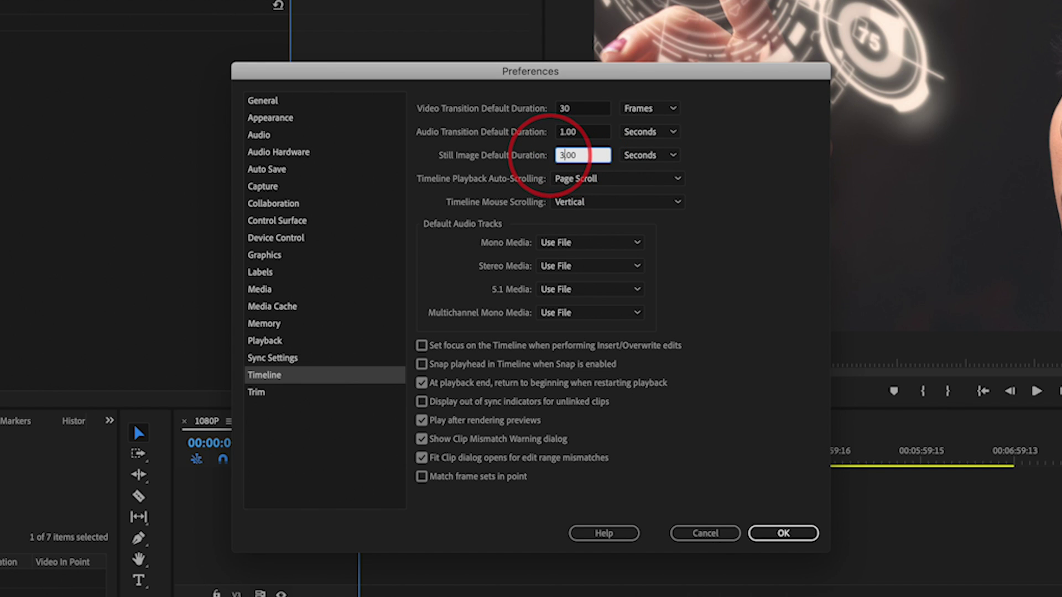
key("Tab")
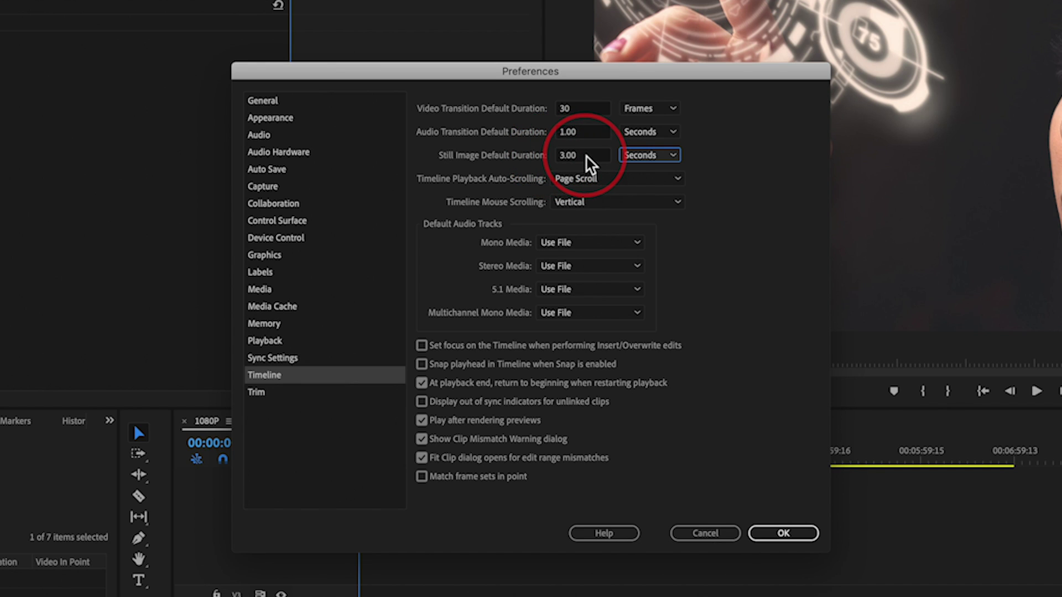
left_click(660, 154)
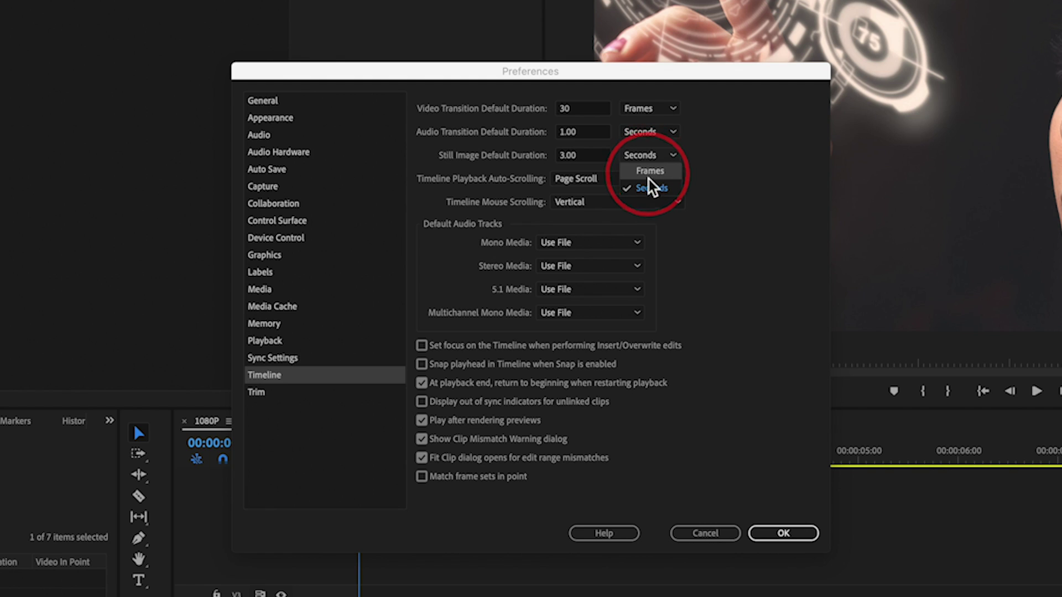
left_click(709, 168)
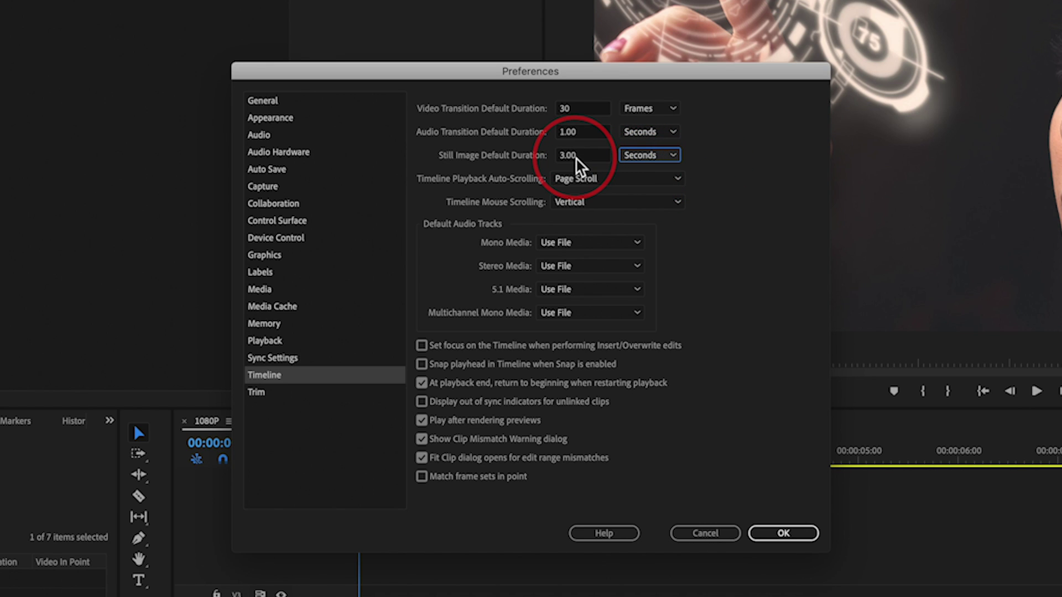